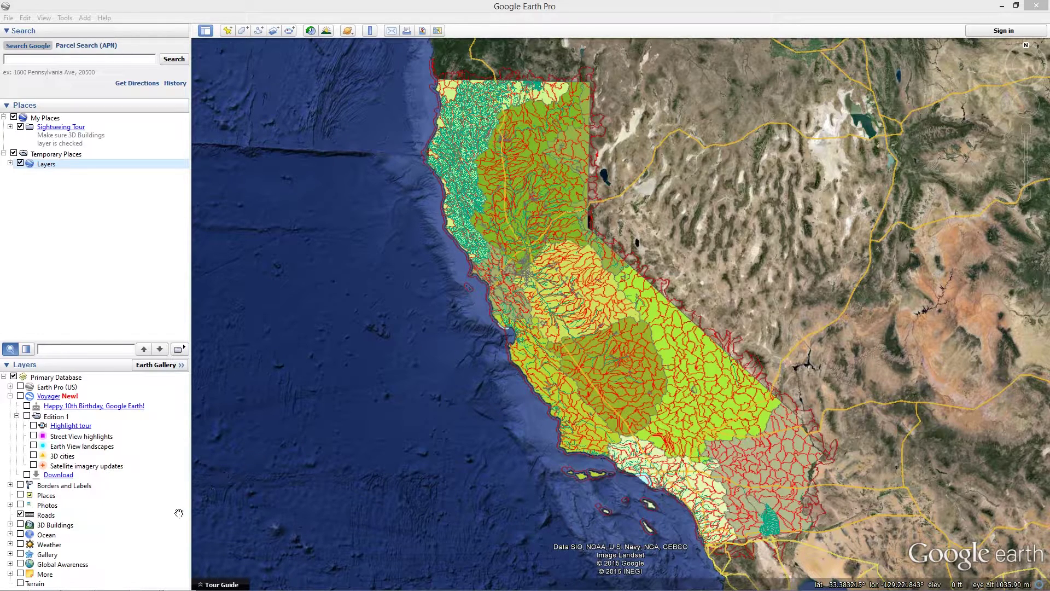
Switch from Google Earth to the SMARTS Operator Information page in Chrome
mouse_move(75, 590)
click(44, 580)
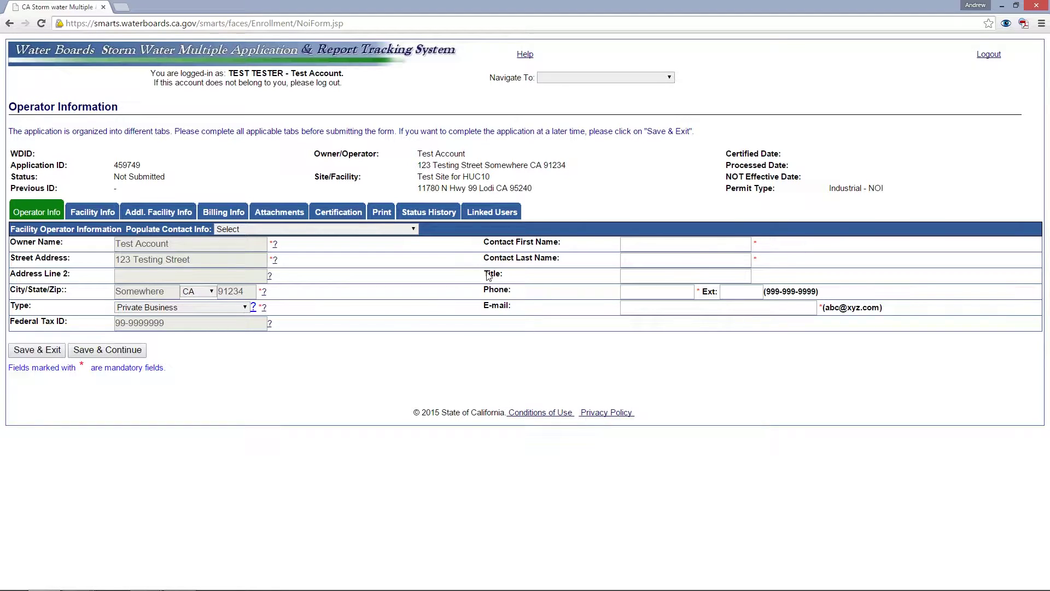
Review the Facility Info tab for Test Site for HUC10, then Save & Continue
click(99, 218)
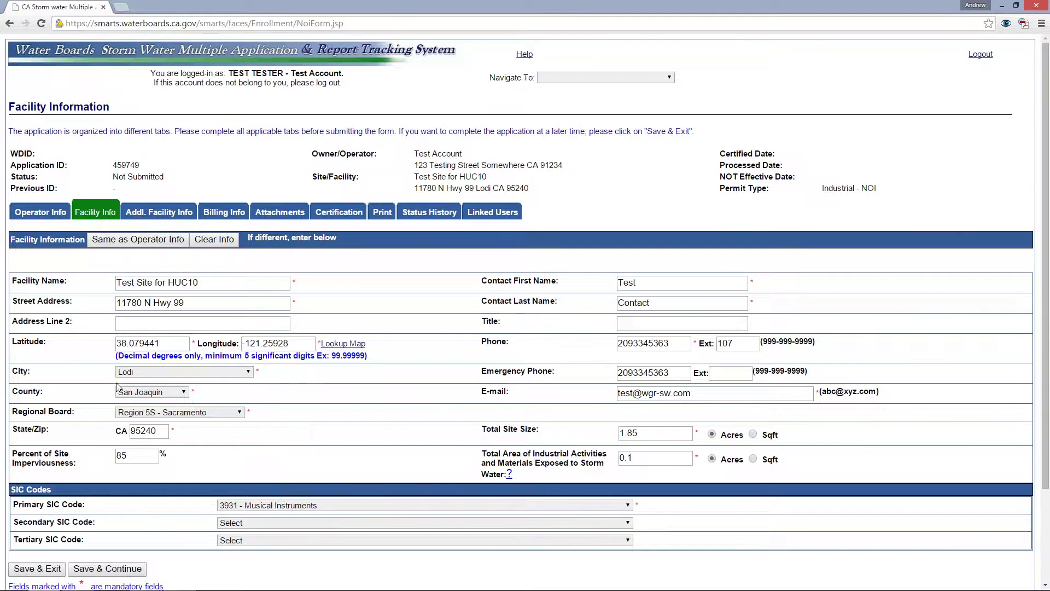
drag(118, 283, 225, 282)
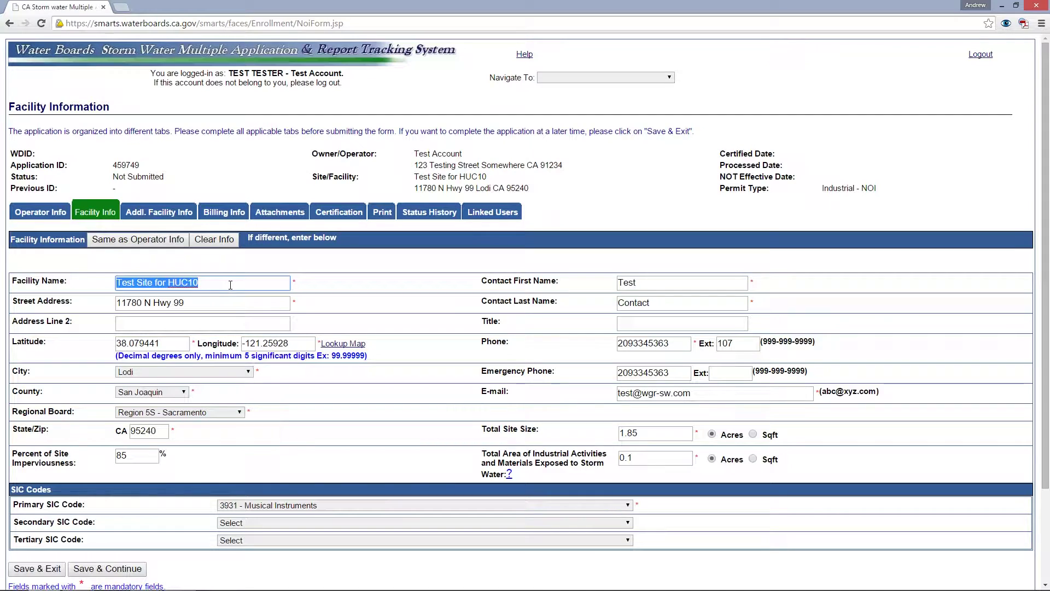
click(230, 284)
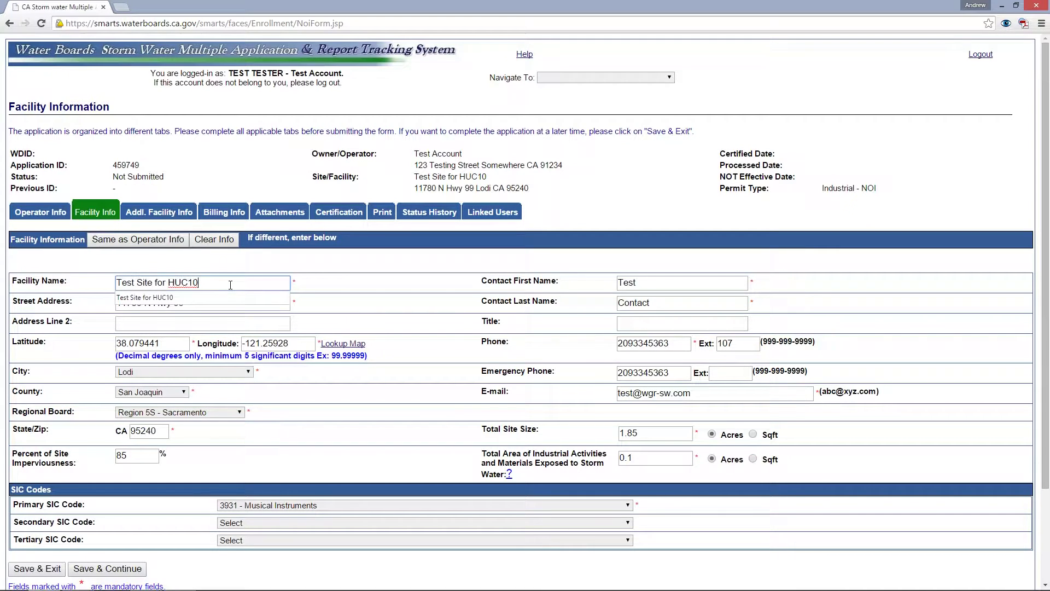
click(335, 282)
click(645, 285)
double_click(644, 285)
click(644, 285)
click(376, 289)
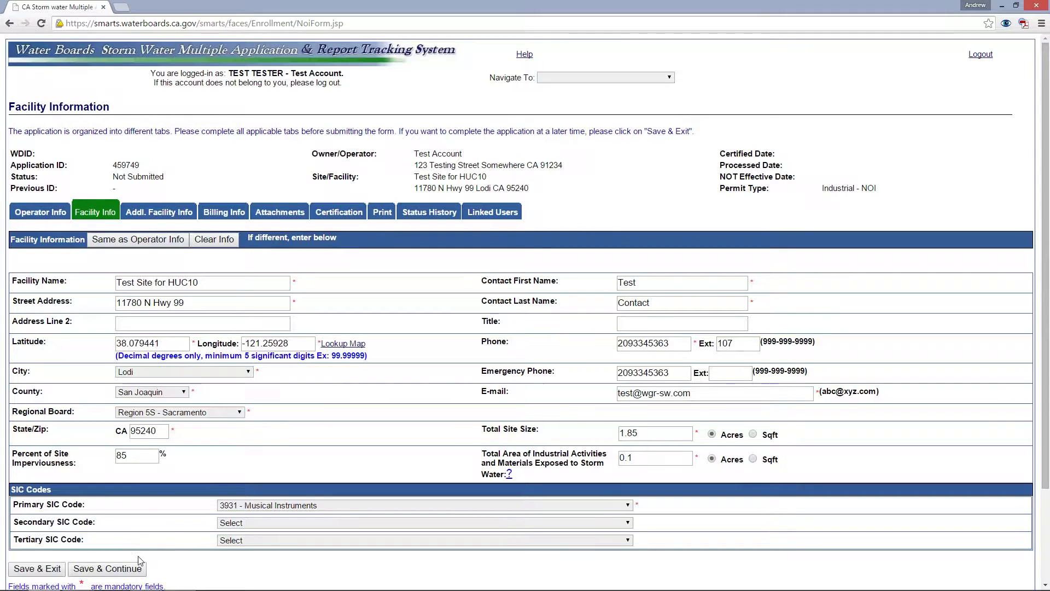
click(124, 570)
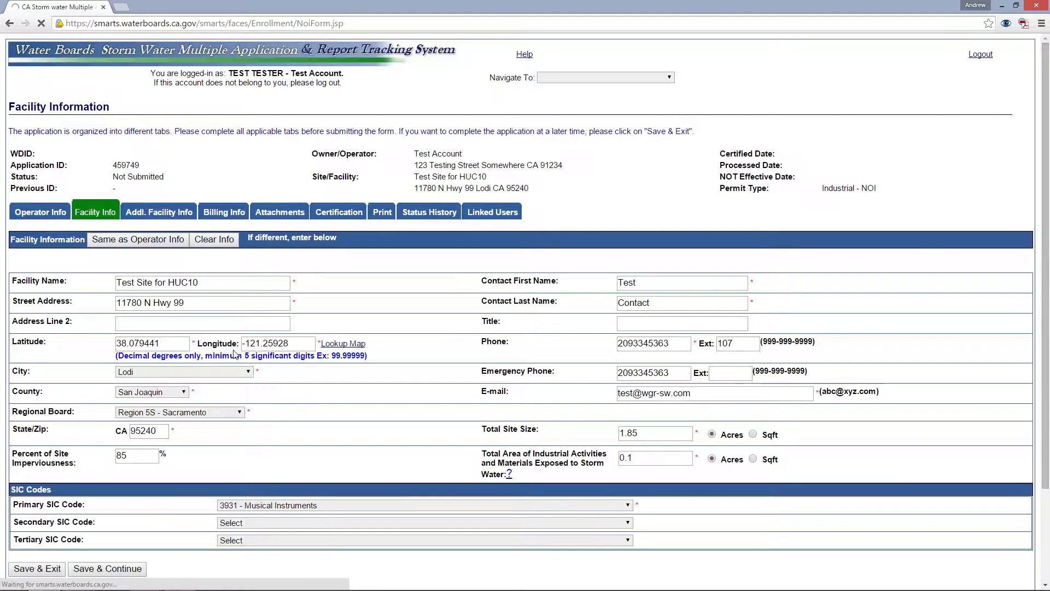
Scroll through the Addl. Facility Info pollutant table (Group A Pesticides, Copper, DDT) and return to Google Earth
click(141, 220)
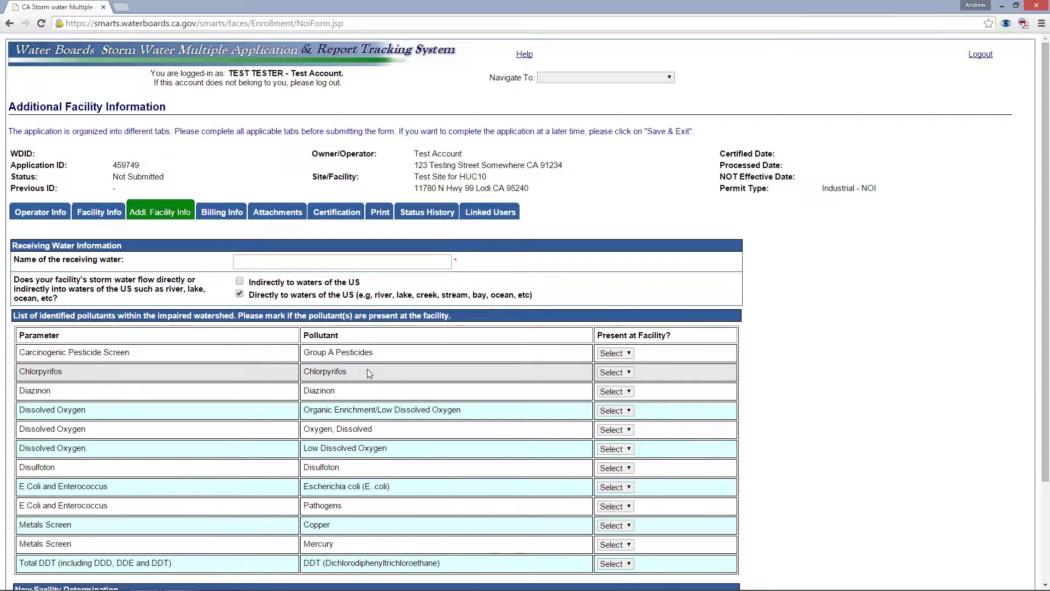
scroll(377, 427, down, 3)
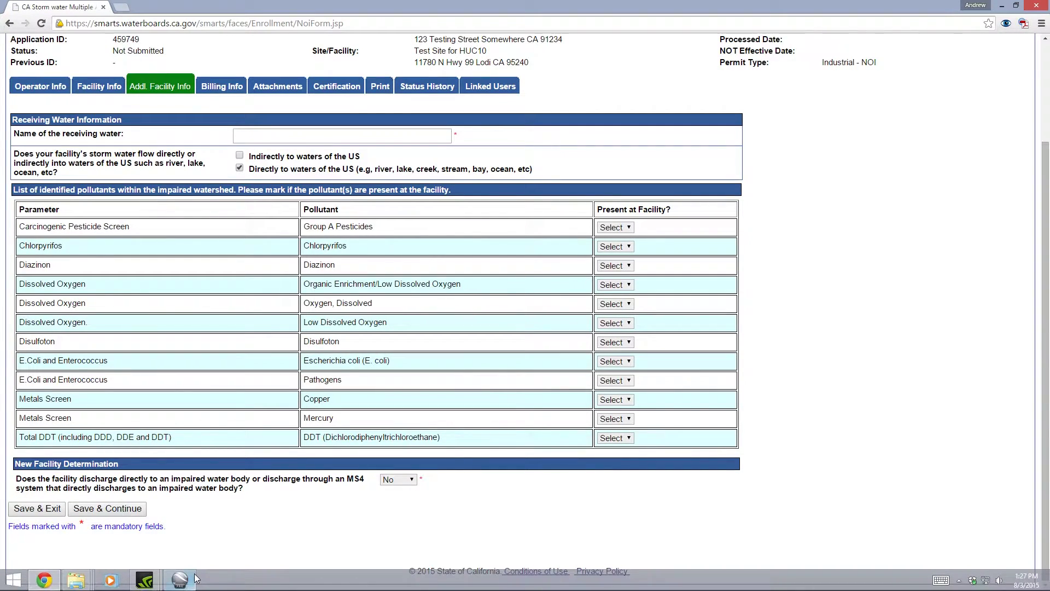
click(180, 580)
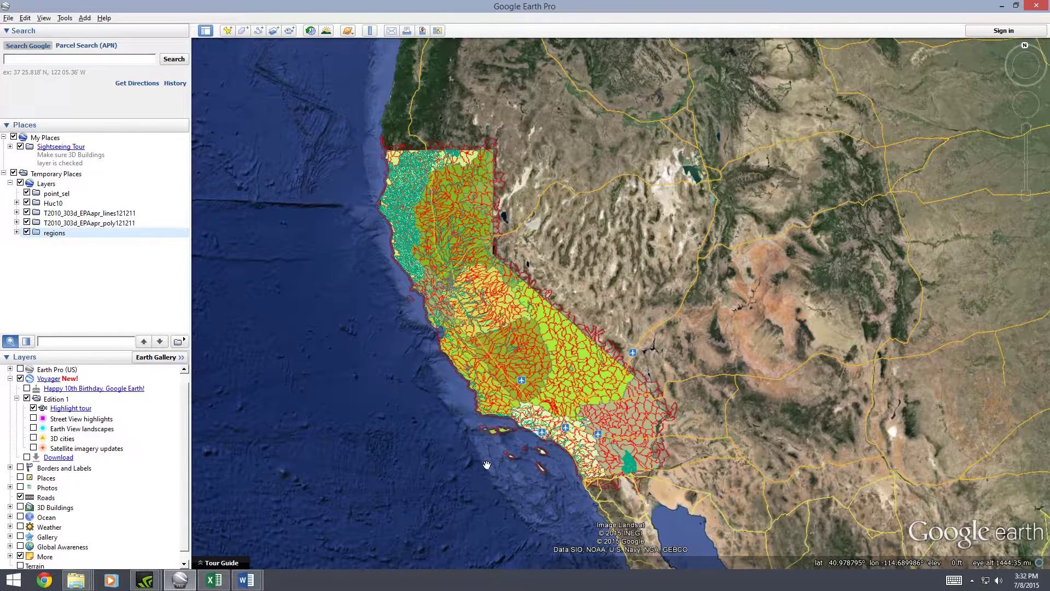
click(43, 62)
text(11)
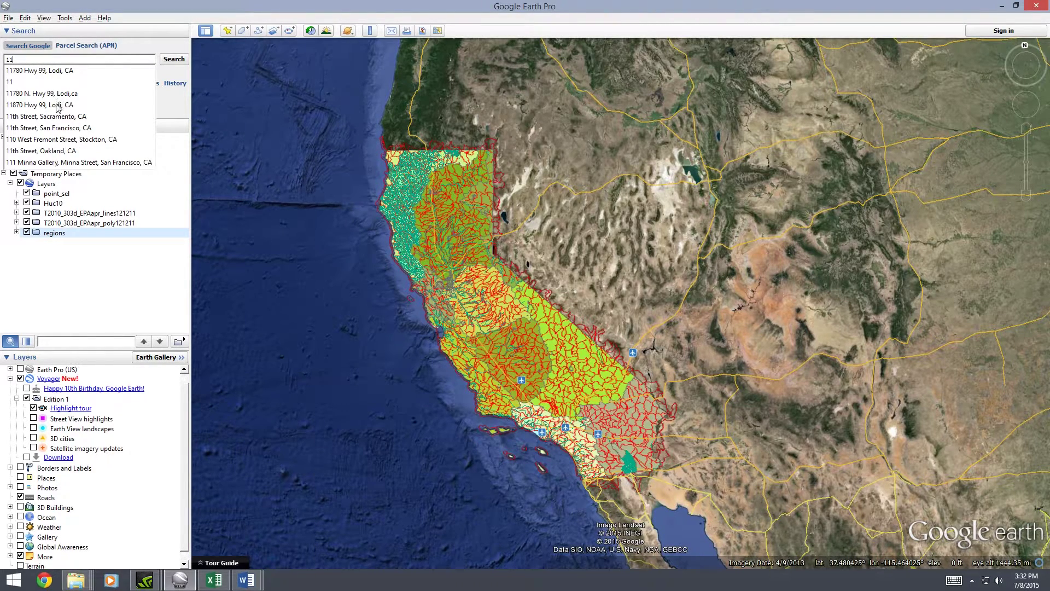
click(50, 70)
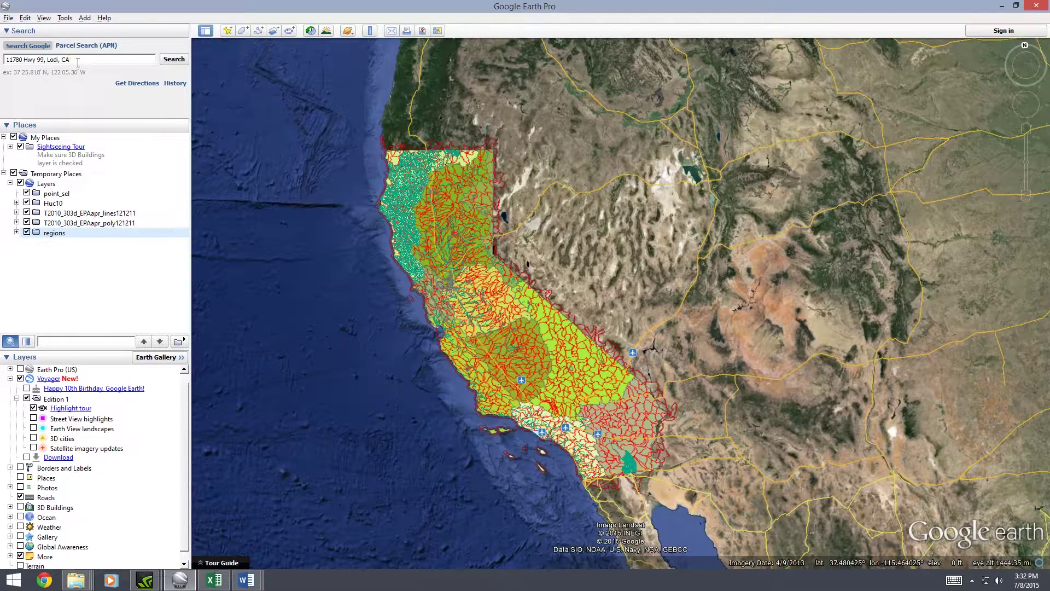
click(173, 59)
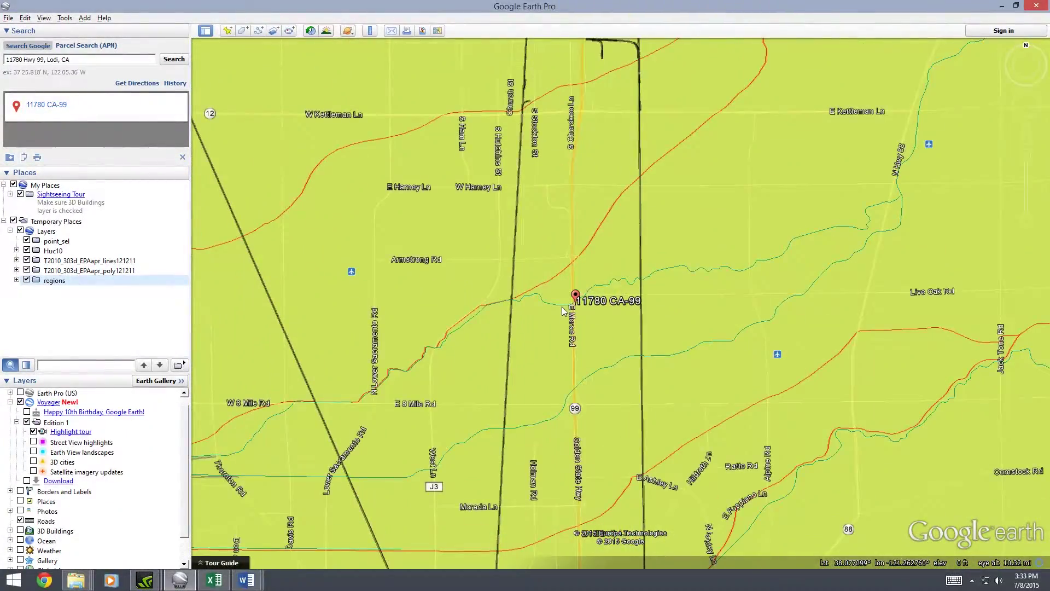
drag(543, 340, 527, 296)
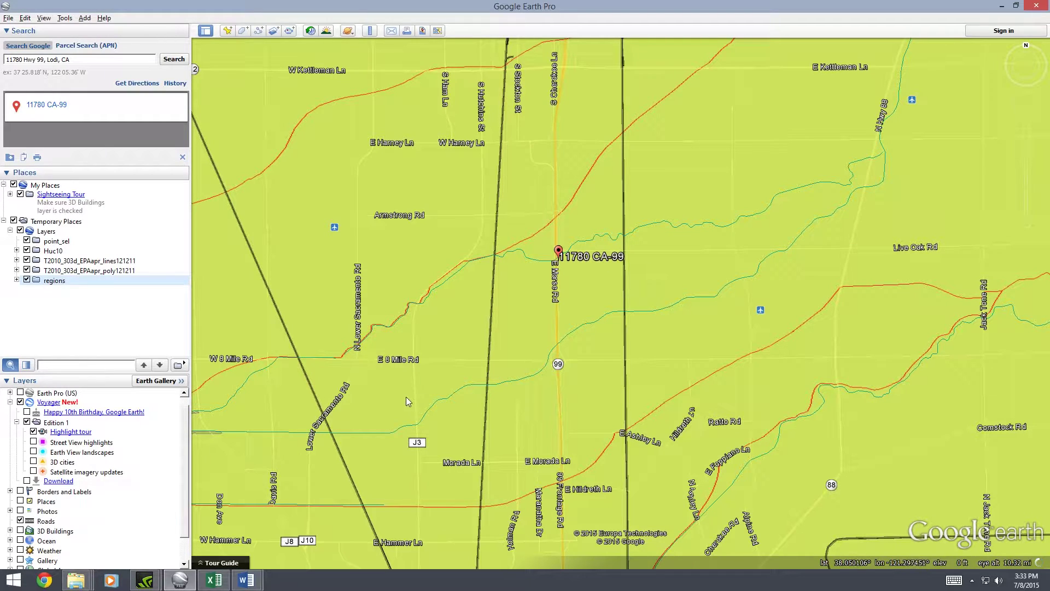
drag(389, 402, 524, 341)
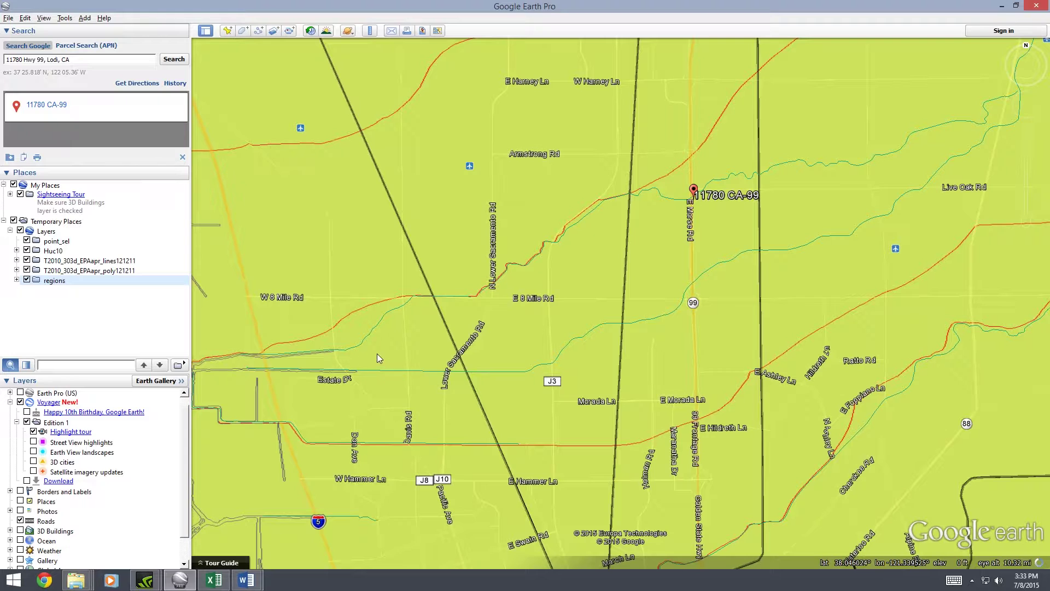
drag(370, 385, 455, 360)
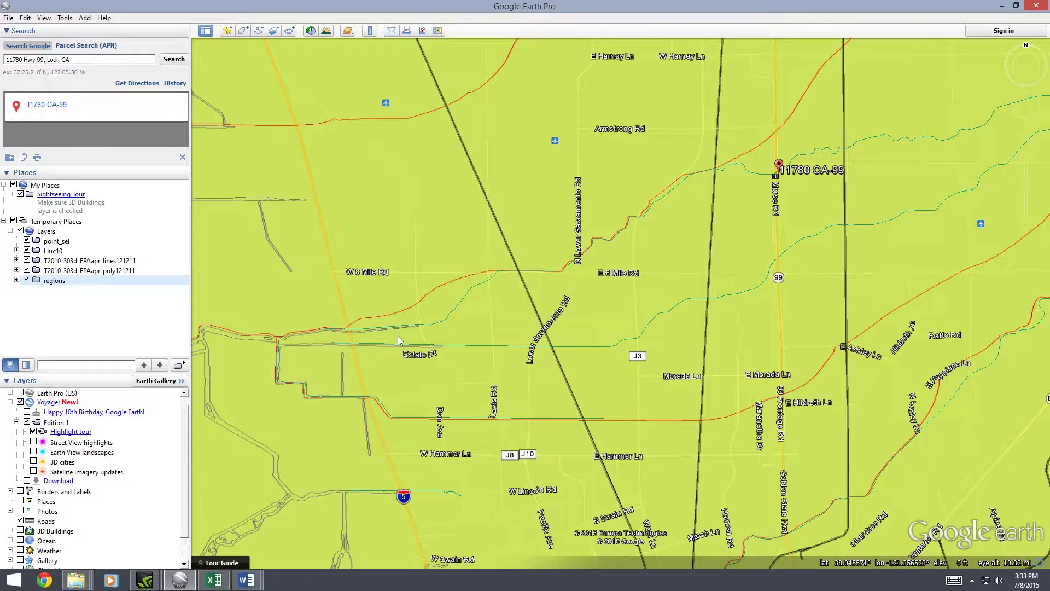
drag(582, 371, 601, 326)
drag(783, 231, 505, 379)
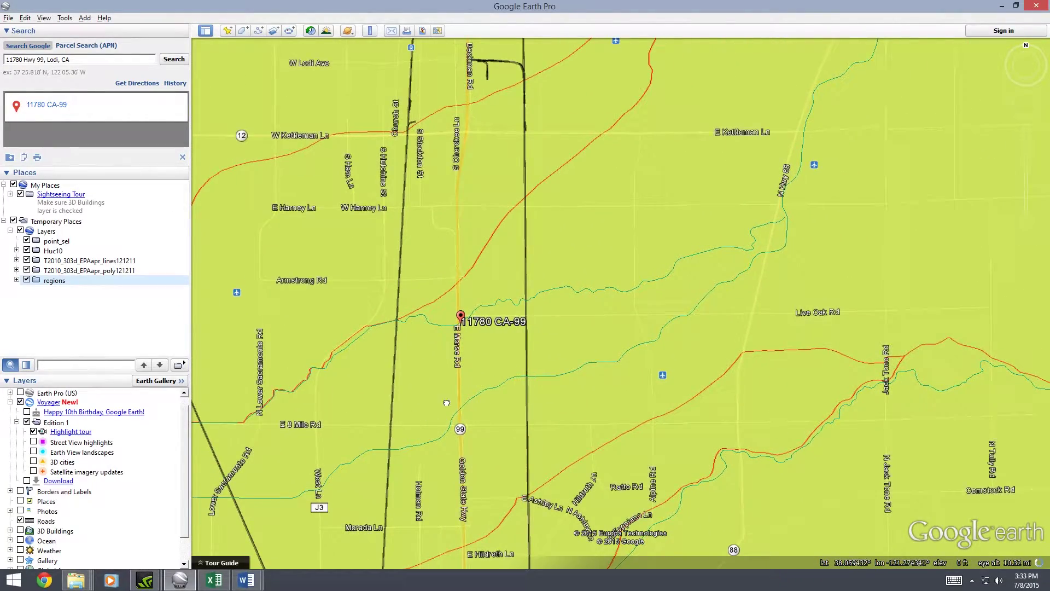
drag(436, 406, 568, 318)
drag(386, 392, 500, 338)
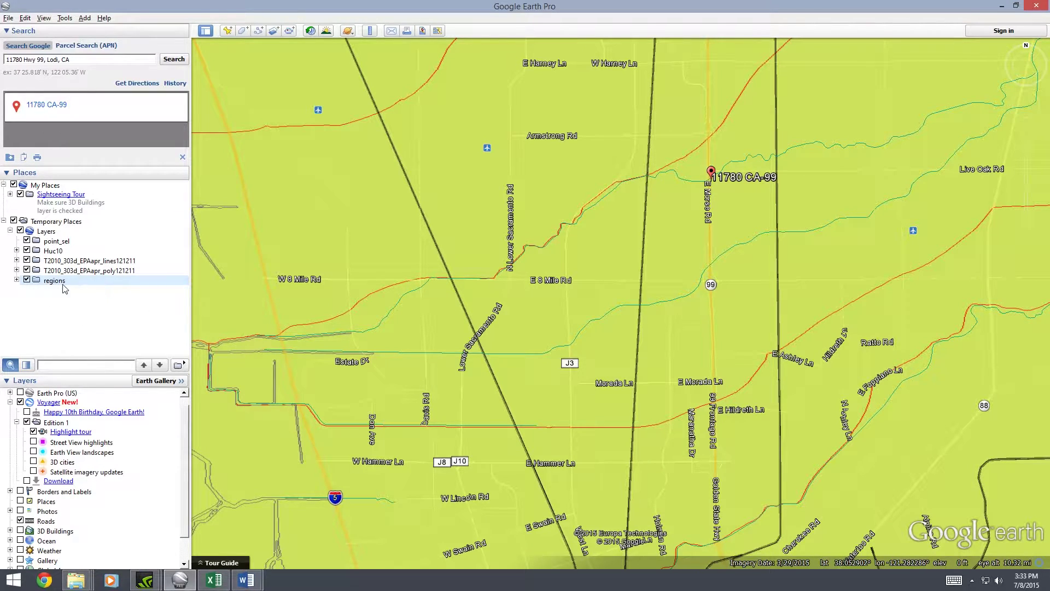
Hide the regions overlay, zoom in, and check the Delta Waterways polygon's attributes
click(26, 280)
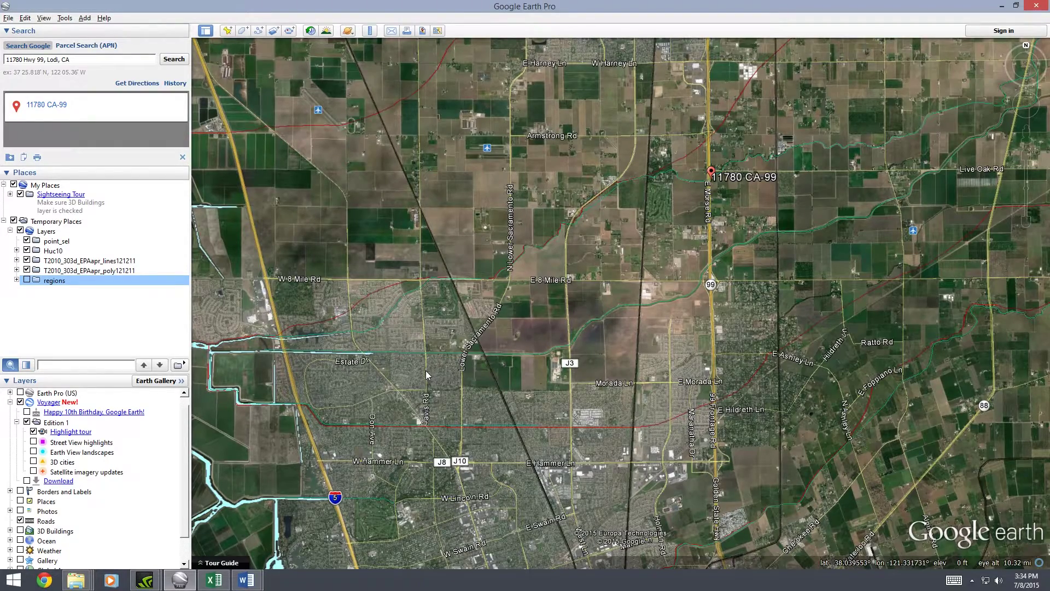
drag(330, 379, 415, 351)
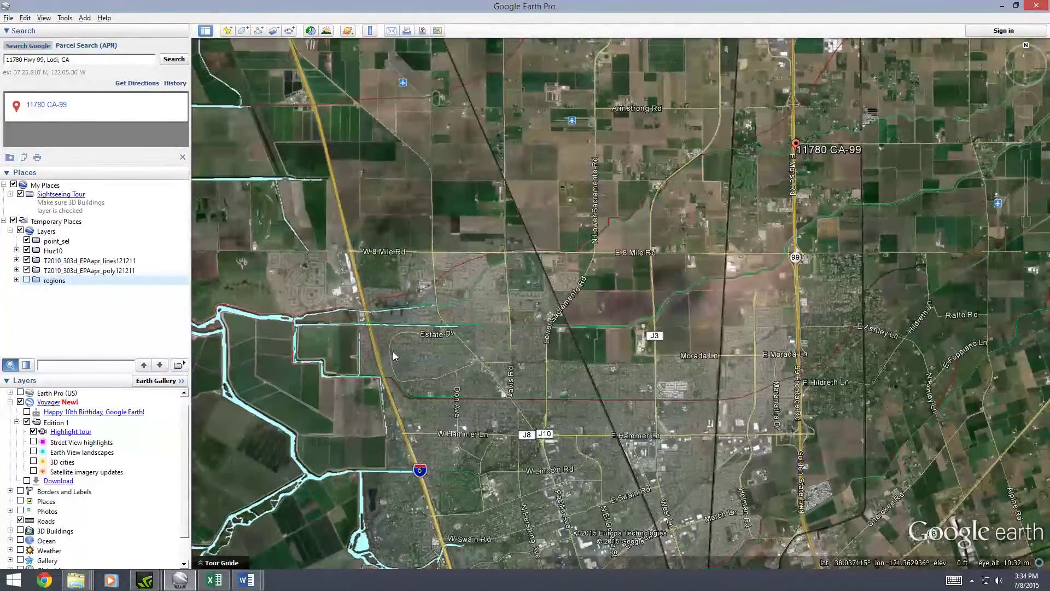
scroll(490, 346, up, 3)
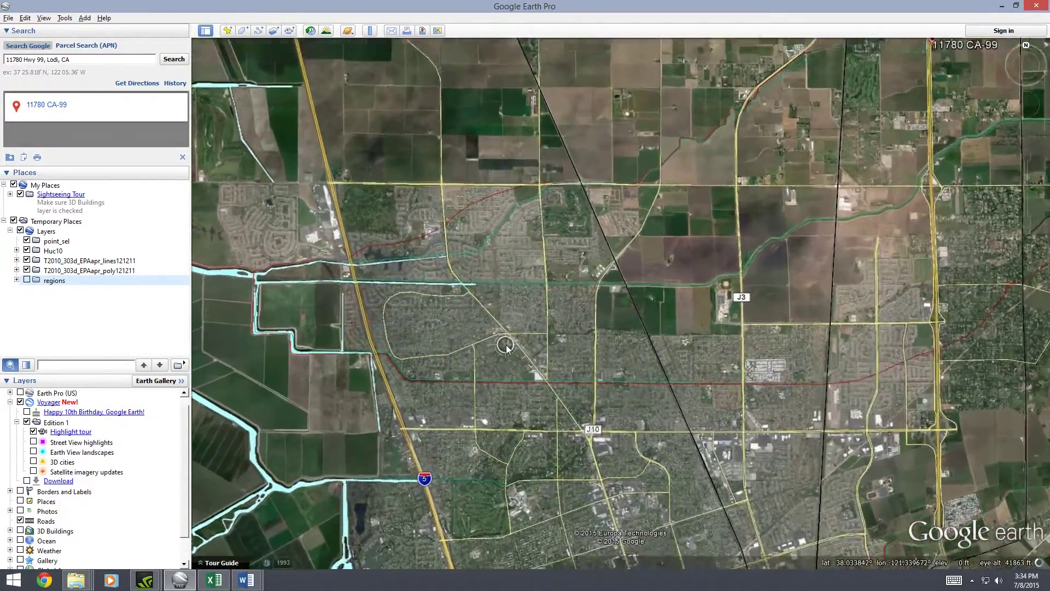
scroll(506, 345, up, 2)
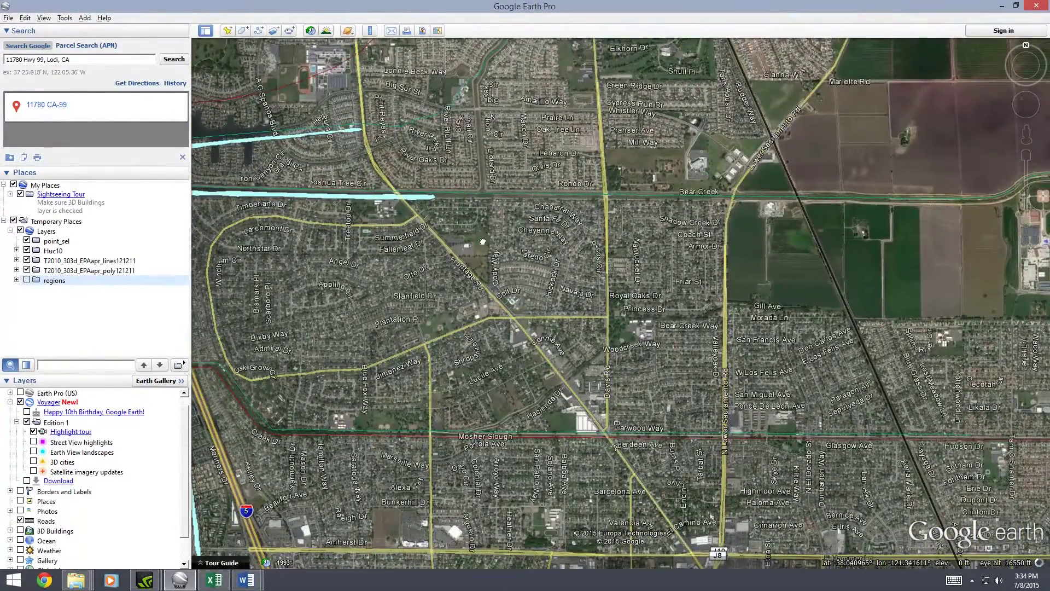
drag(440, 211, 447, 242)
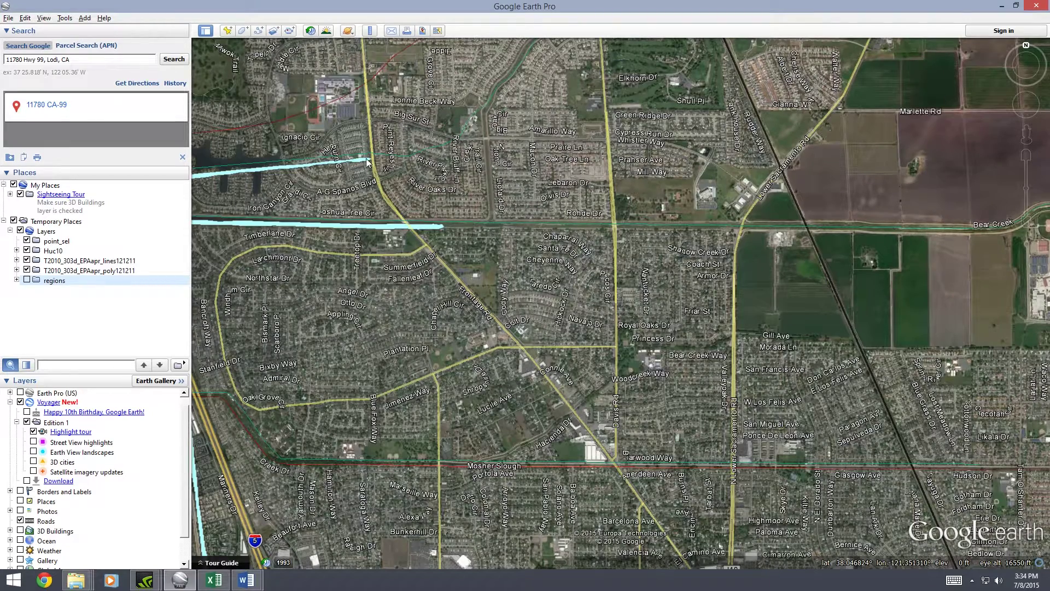
click(408, 226)
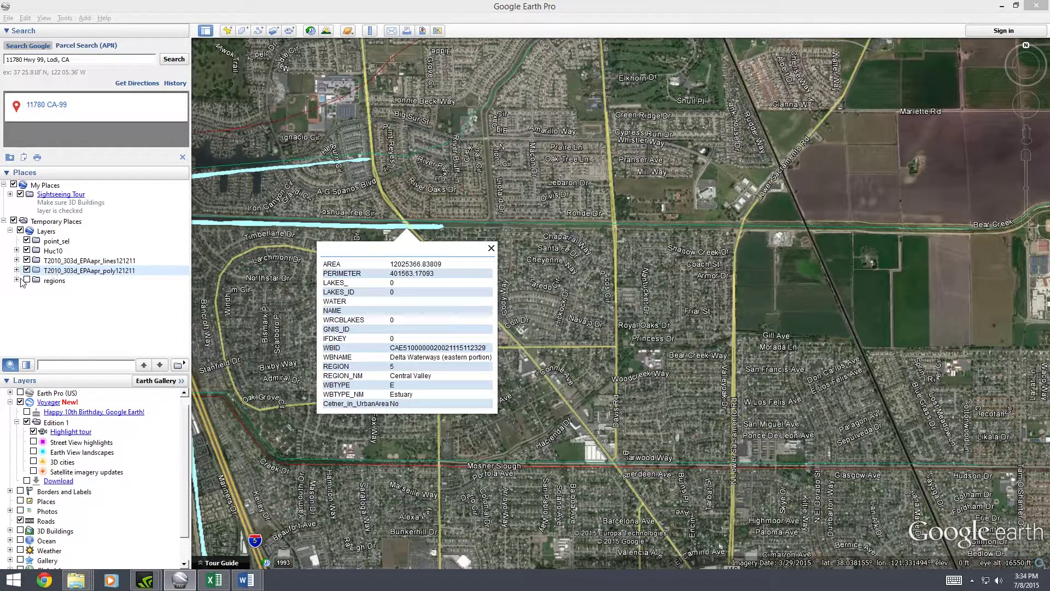
click(490, 249)
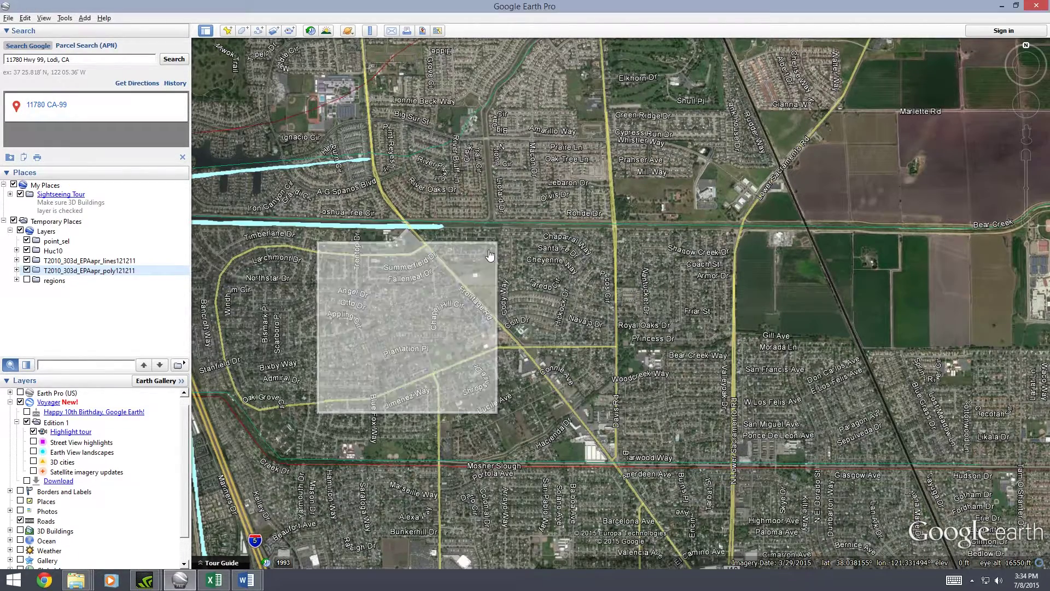
Show the regions overlay to check this area's region, then hide it again
click(26, 279)
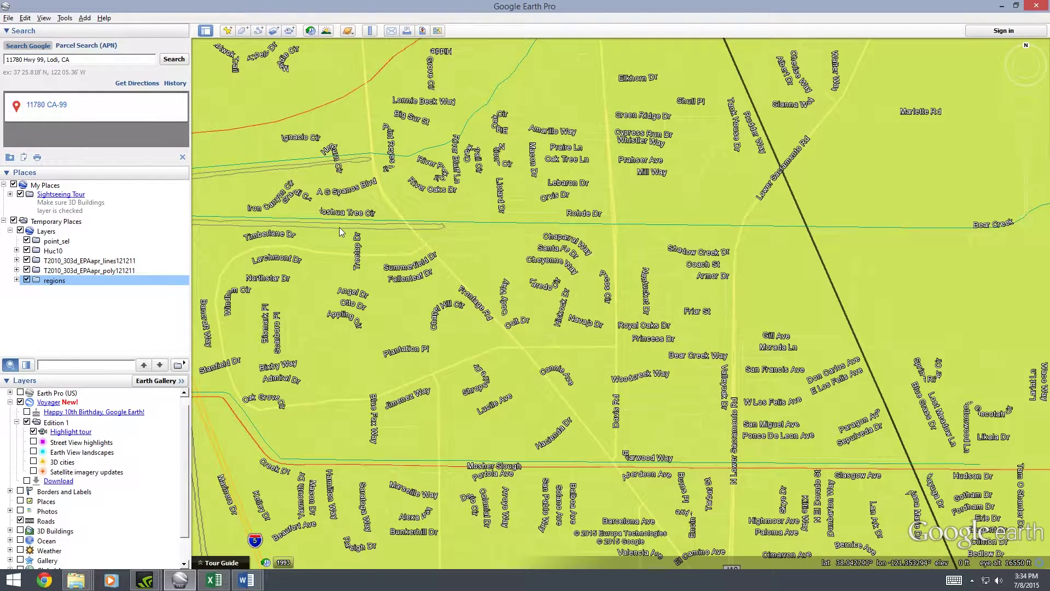
click(338, 227)
click(395, 125)
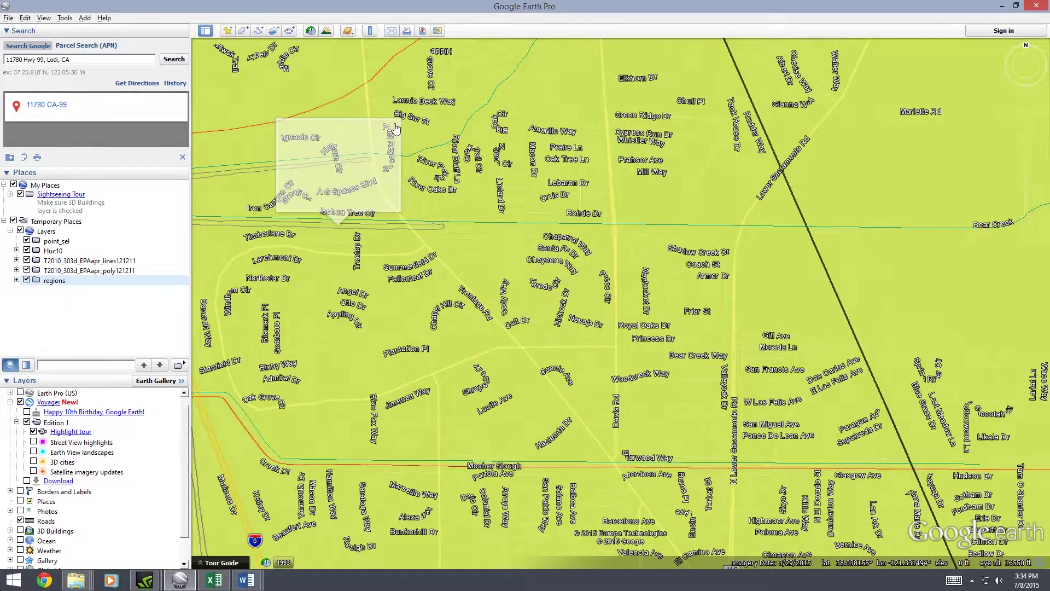
click(27, 280)
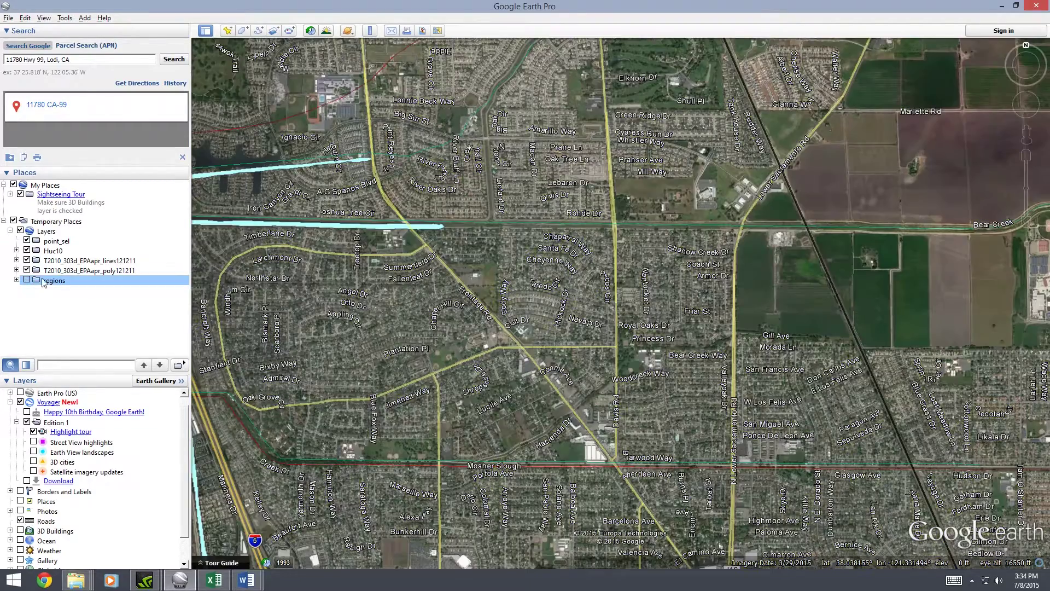
Pan past I-5 and back to the subdivision, then open the cyan water polygon's attributes
drag(539, 232, 605, 205)
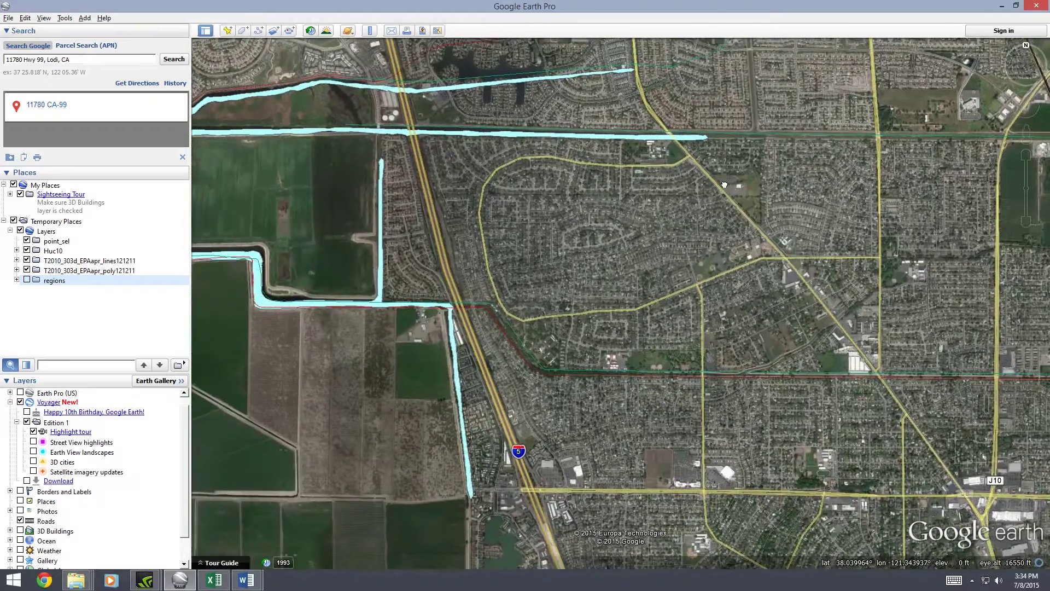
scroll(606, 205, down, 3)
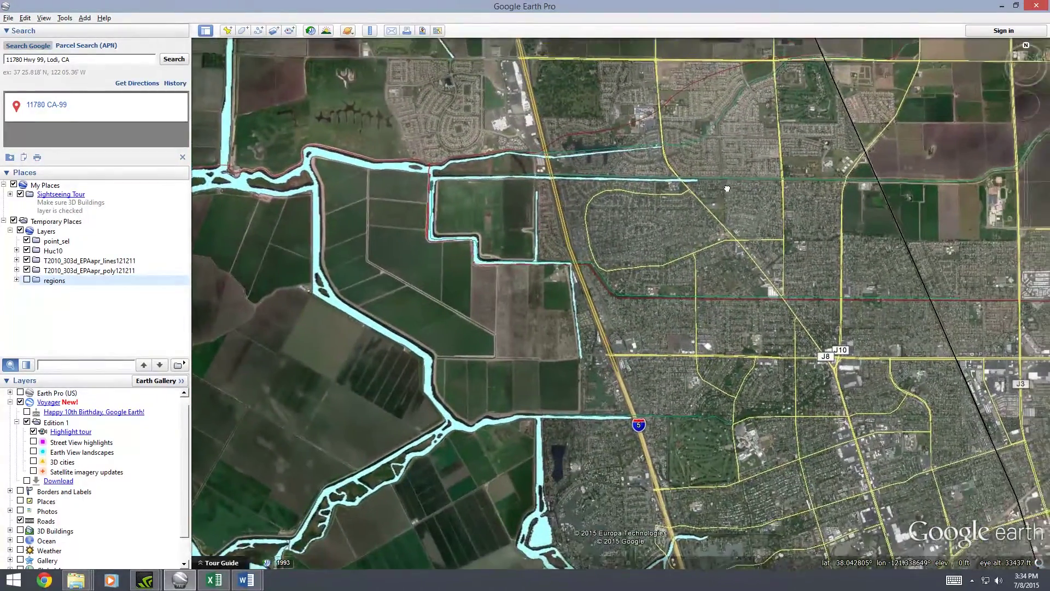
drag(727, 188, 563, 251)
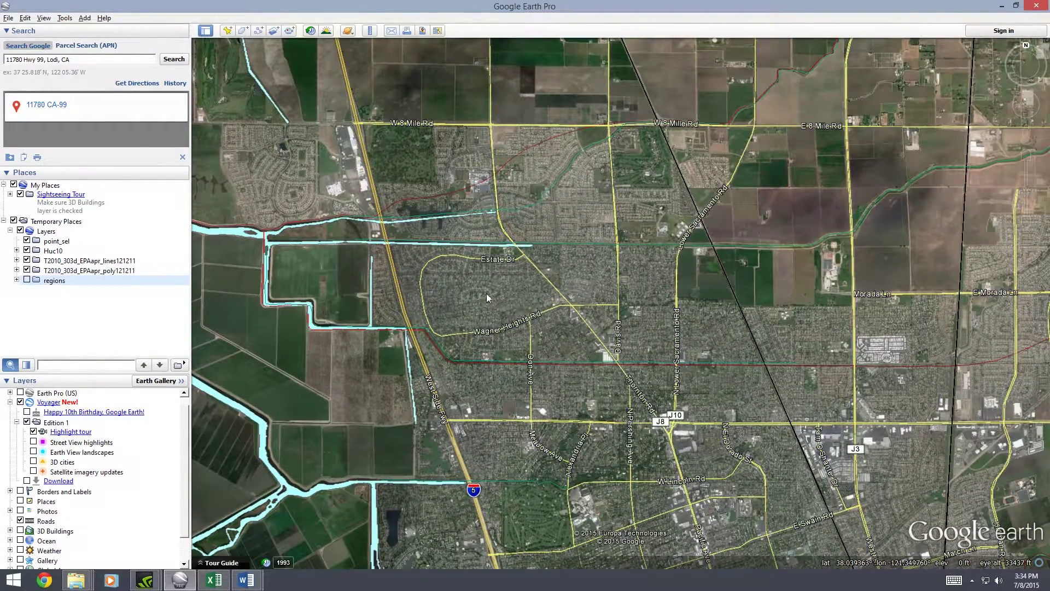
scroll(481, 298, up, 3)
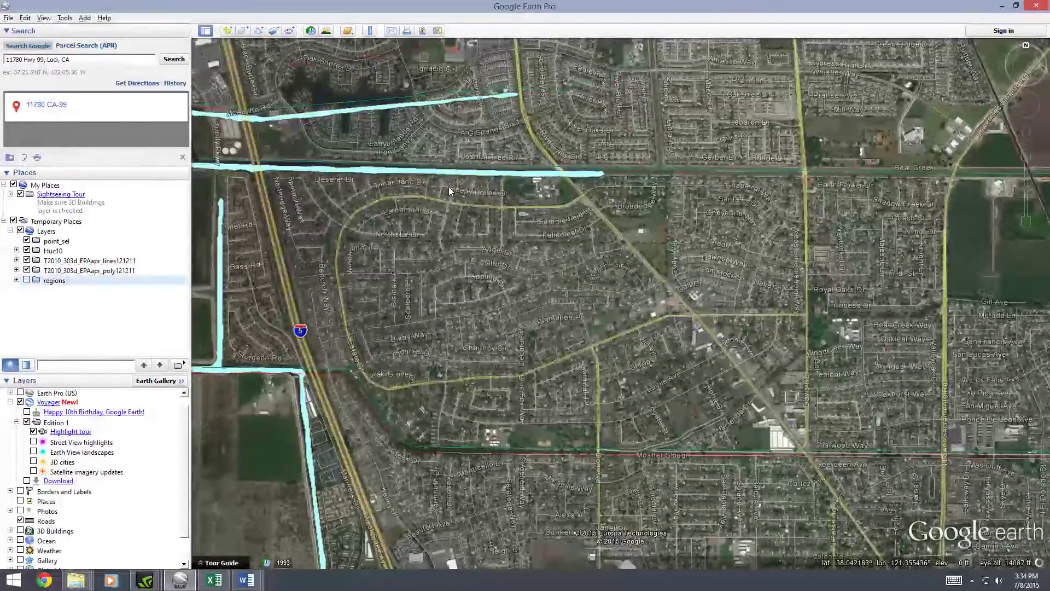
drag(448, 186, 500, 177)
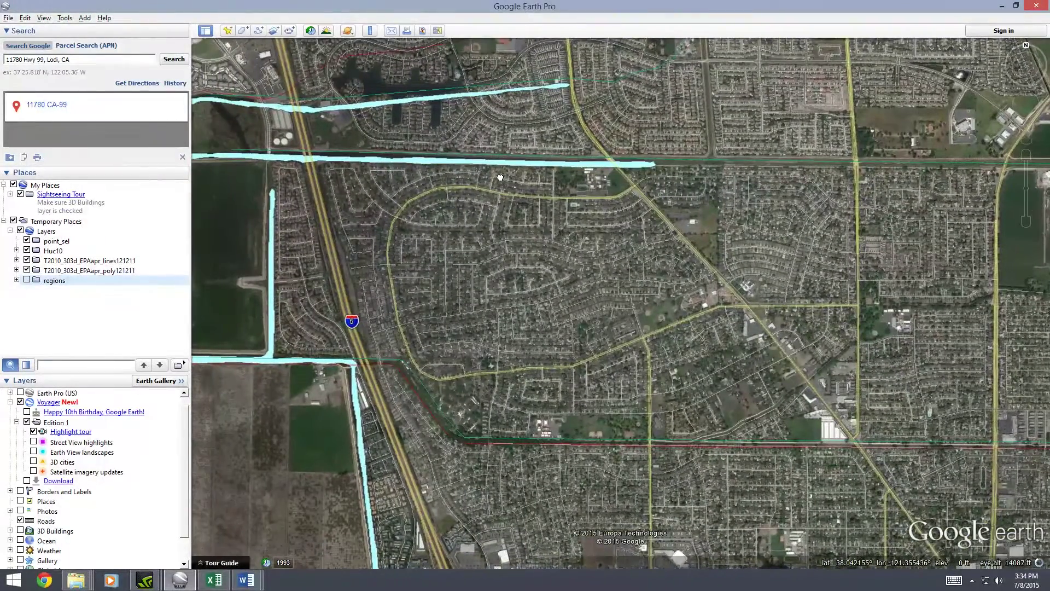
click(422, 160)
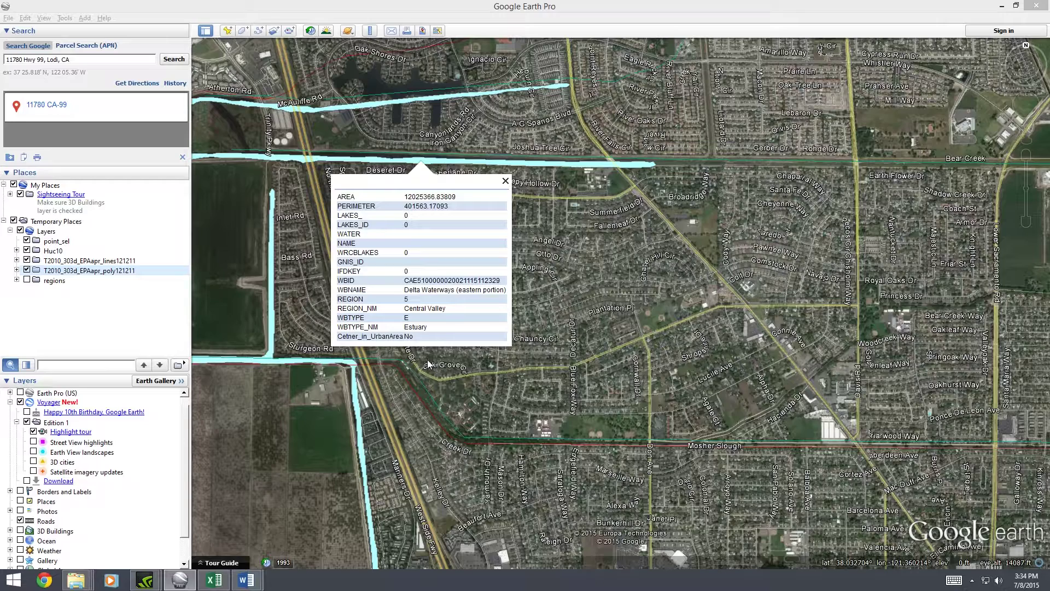
Select and copy the WBNAME value 'Delta Waterways (eastern portion)' from the info balloon
double_click(348, 290)
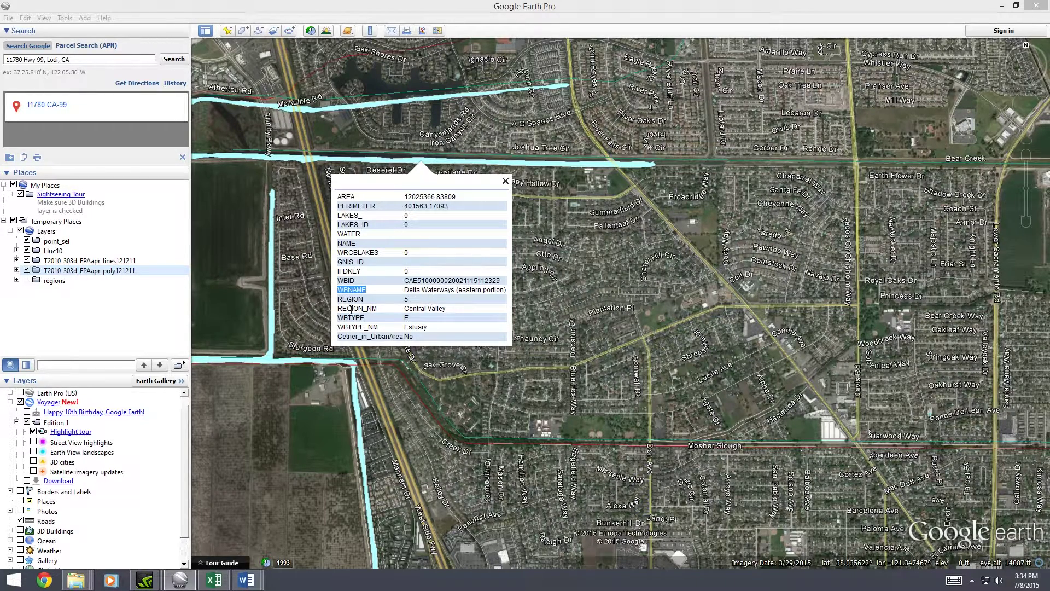
double_click(351, 299)
double_click(372, 309)
click(408, 289)
drag(433, 286, 507, 290)
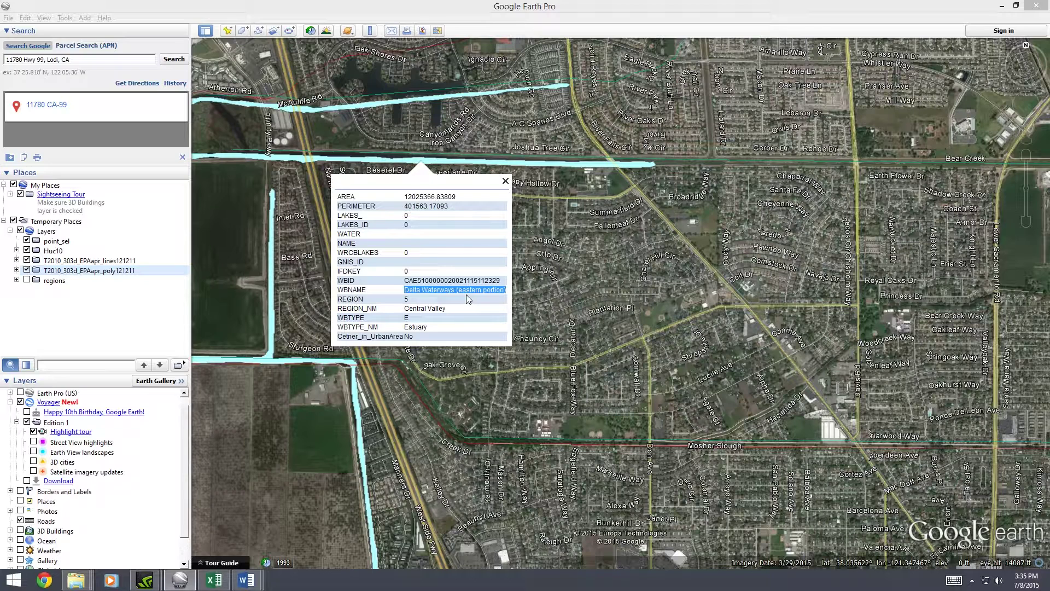
key(ctrl+c)
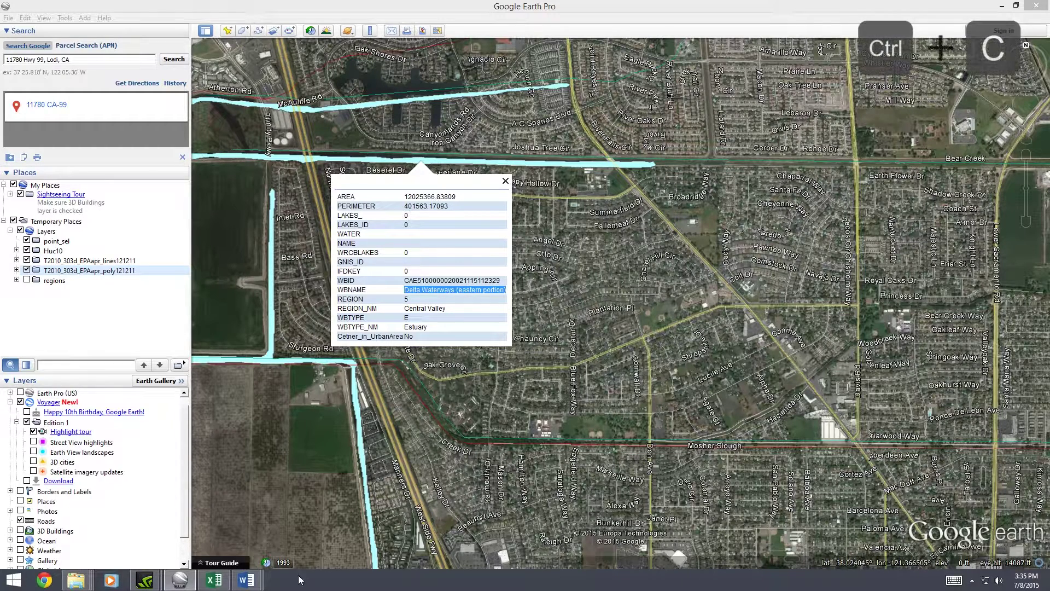
Paste 'Delta Waterways (eastern portion)' under the 303d Water bodies heading in Word
mouse_move(246, 579)
click(304, 516)
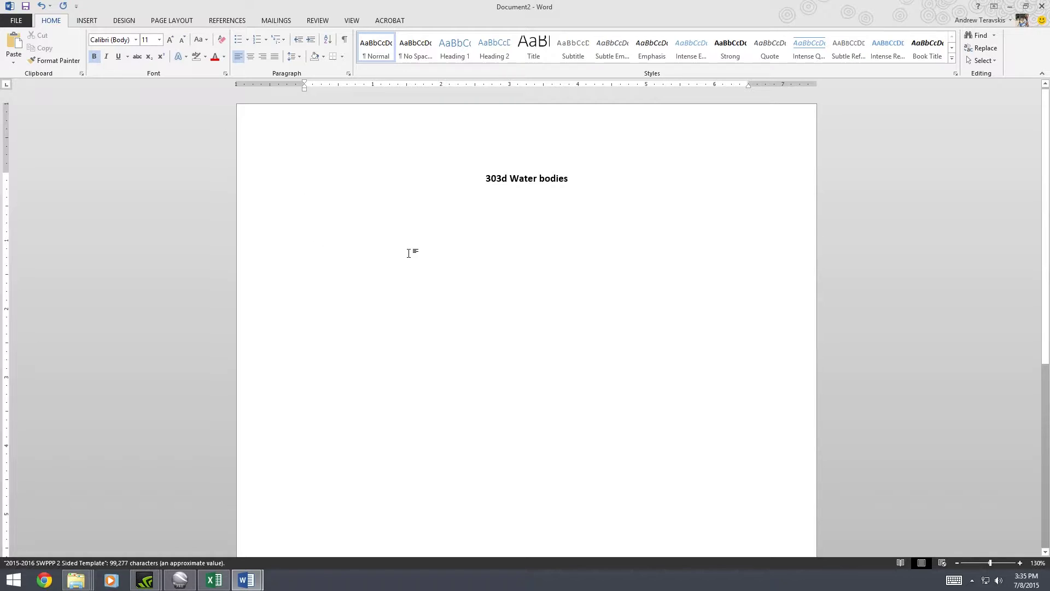
key(ctrl+v)
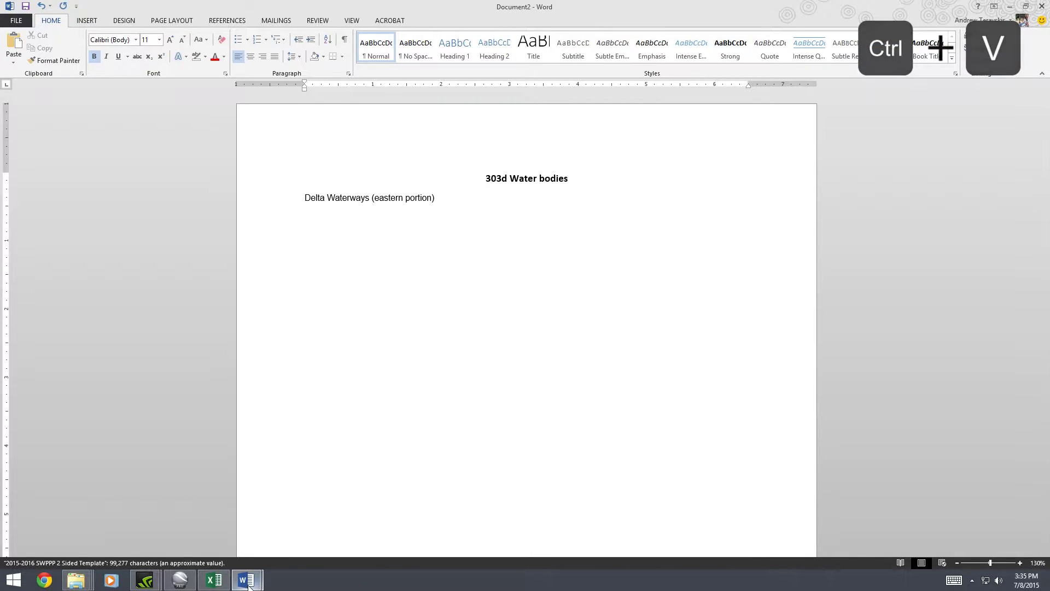
mouse_move(221, 584)
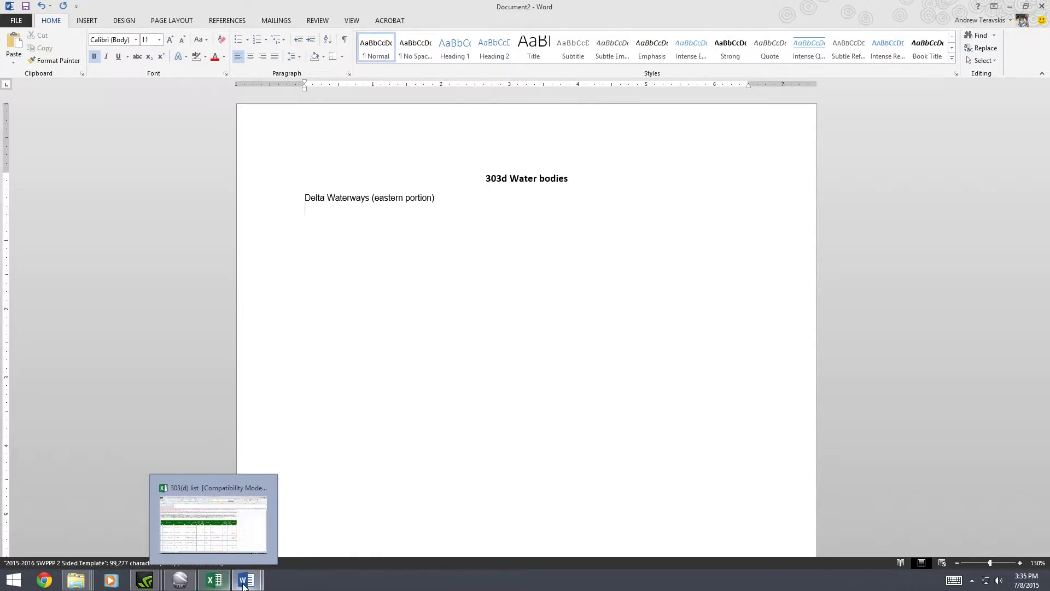
click(180, 580)
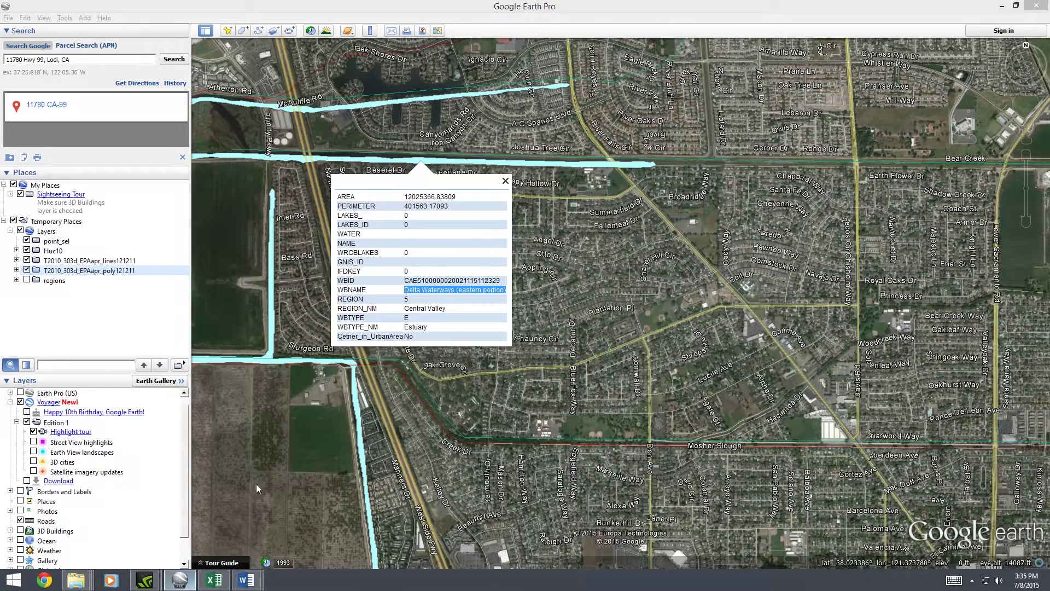
Close the Delta Waterways balloon, pan toward the fields west of I-5, and check a creek polygon
click(505, 181)
drag(383, 219, 493, 186)
drag(326, 260, 405, 242)
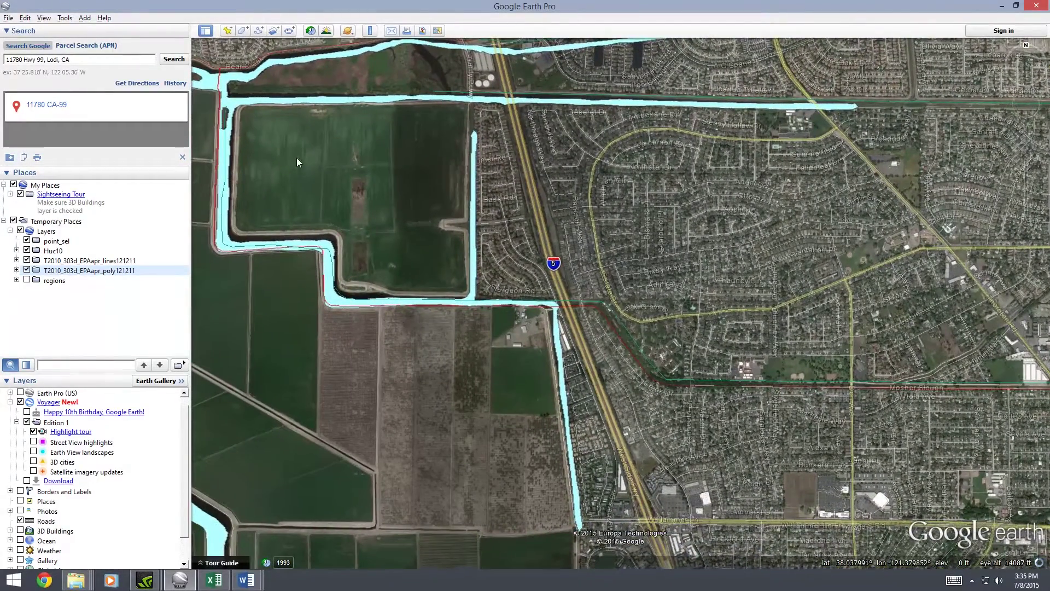
click(241, 80)
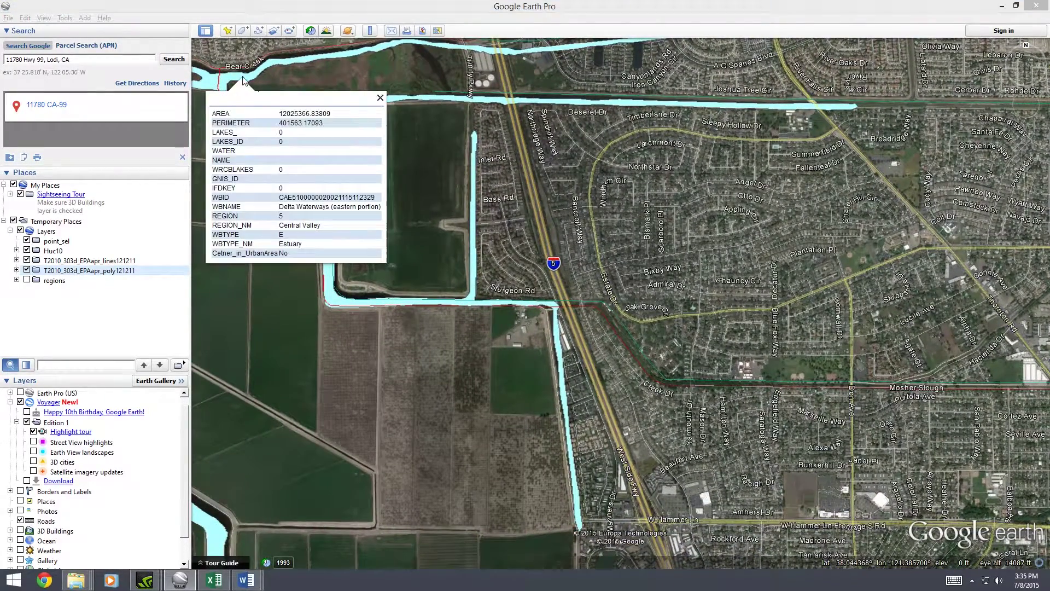
click(380, 97)
drag(406, 64, 333, 144)
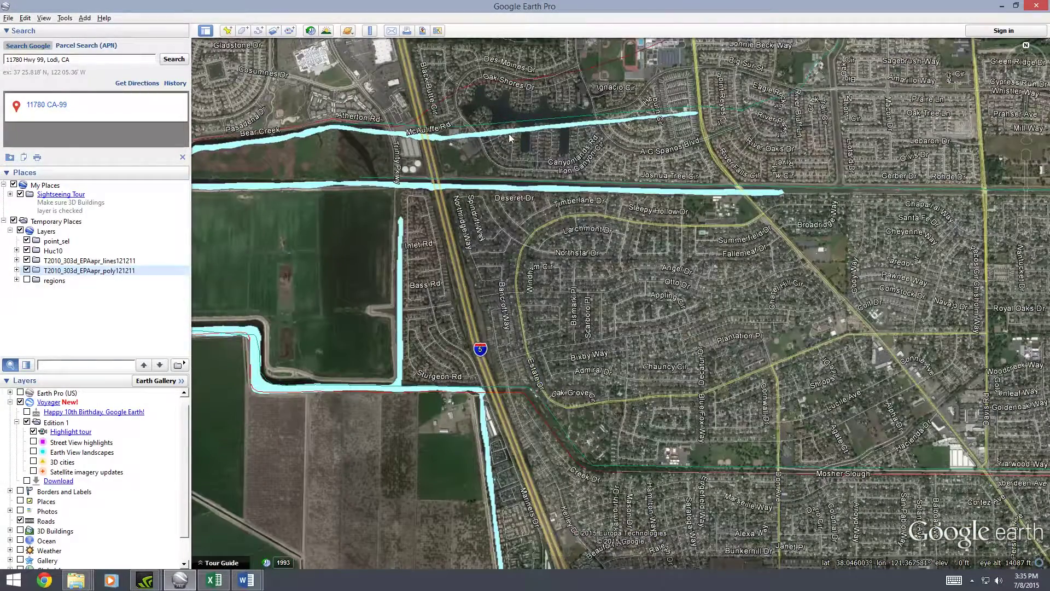
Position the map over the canals beside I-5, check their polygons' attributes, and zoom in
click(691, 117)
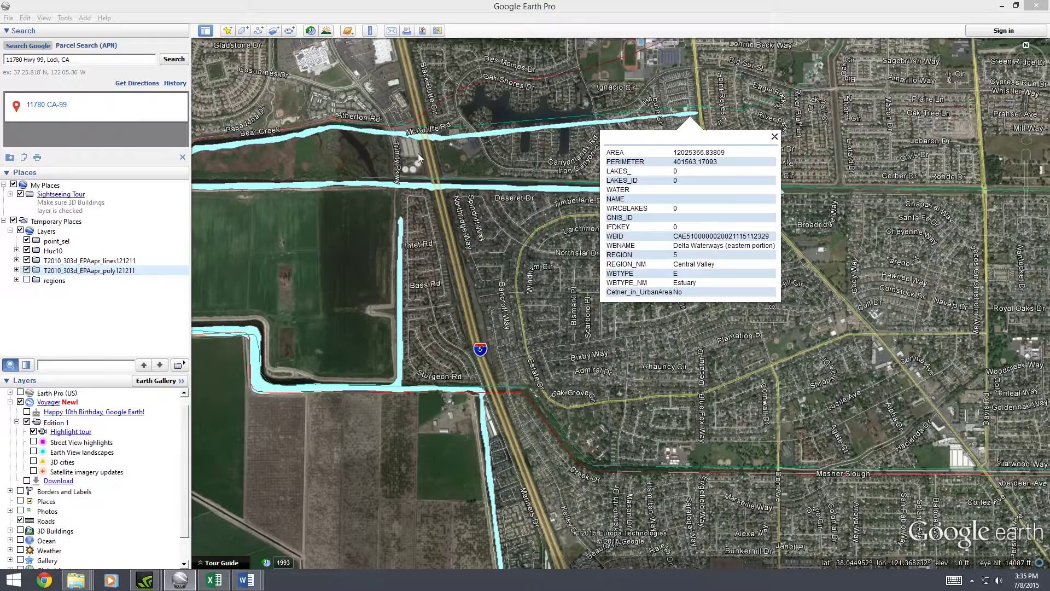
drag(405, 151, 630, 125)
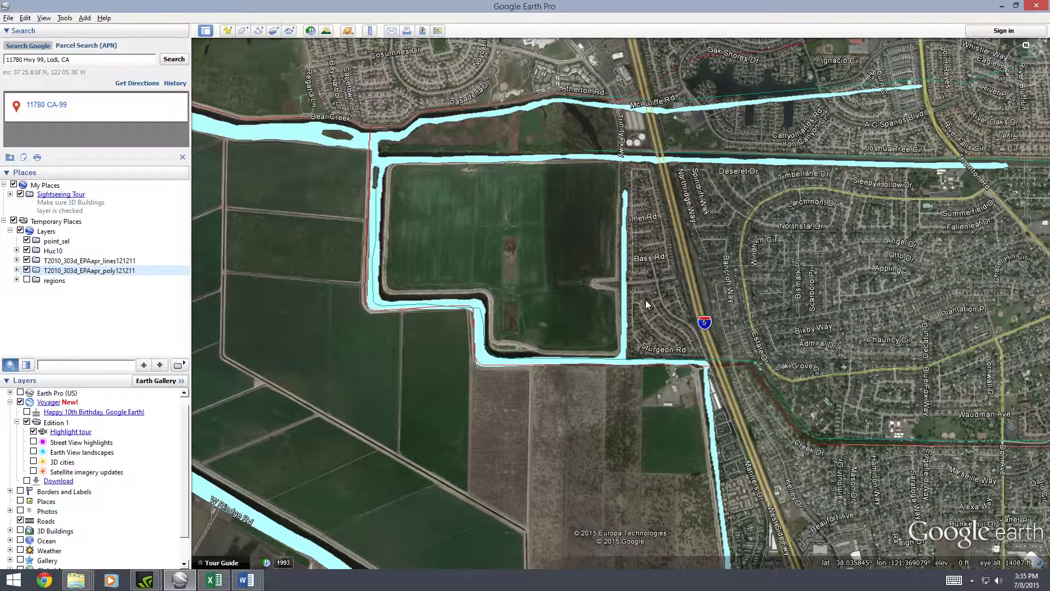
drag(562, 278, 547, 200)
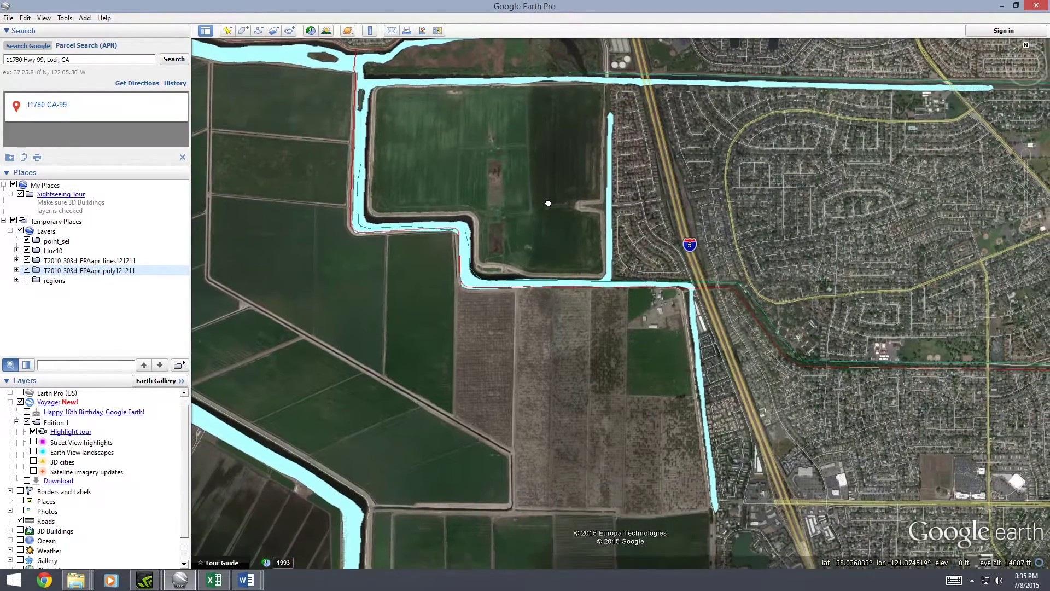
drag(547, 151, 542, 200)
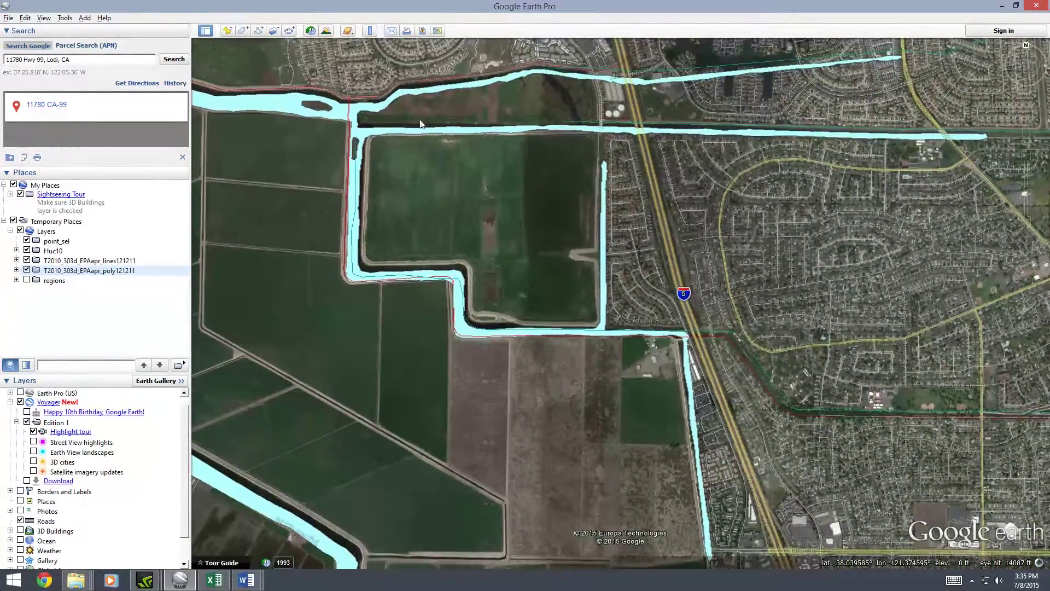
click(419, 93)
click(707, 77)
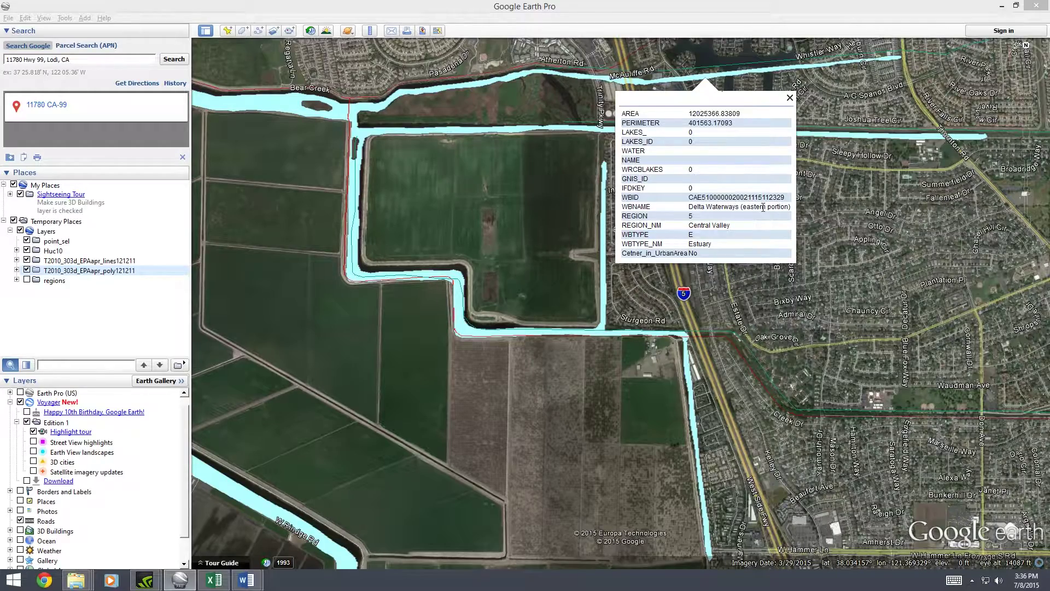
drag(876, 220, 853, 248)
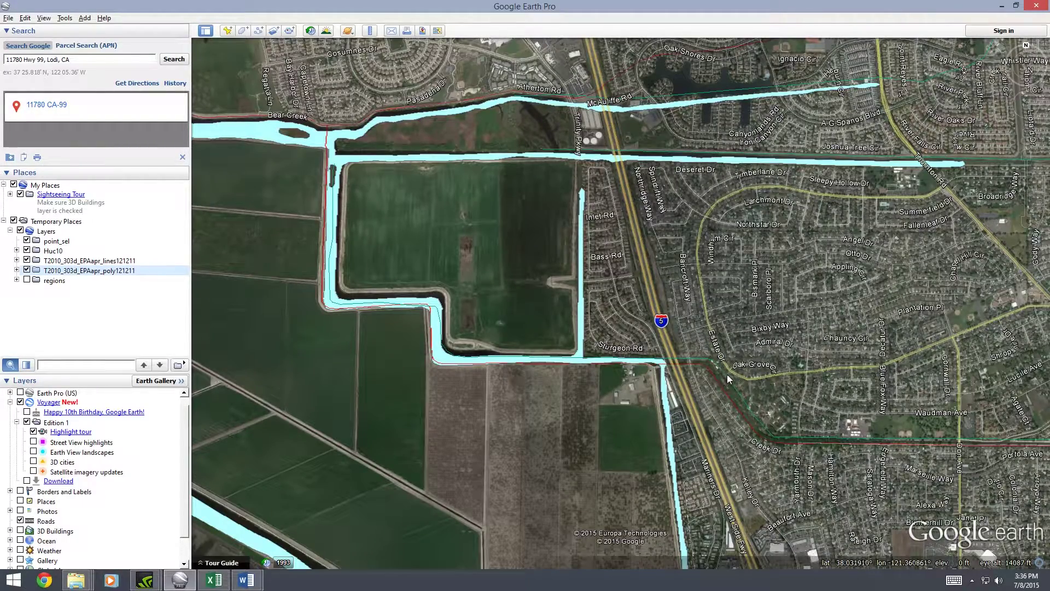
scroll(619, 273, up, 3)
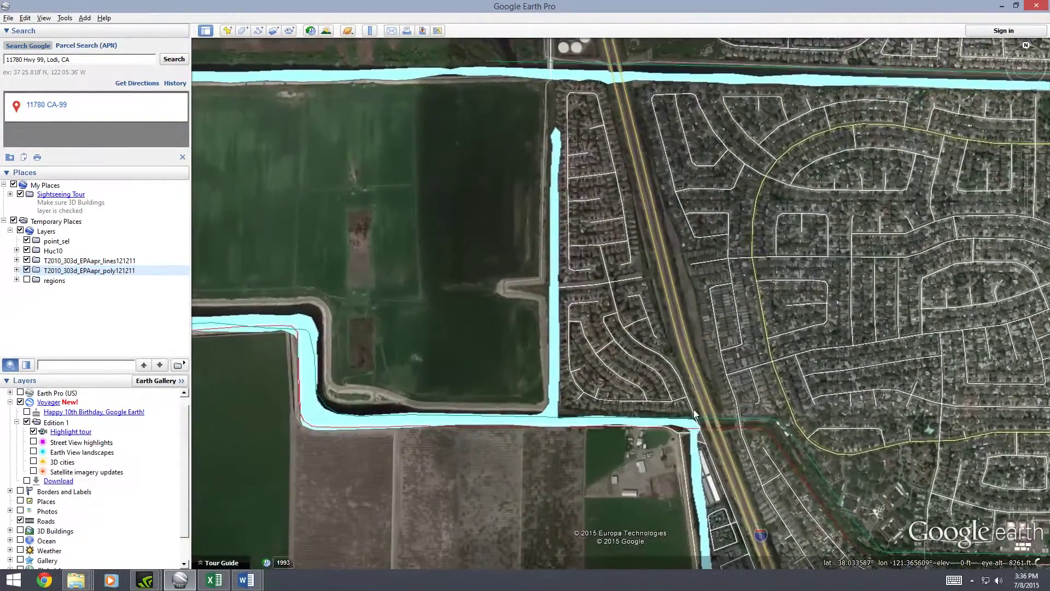
Check the Bear Creek details, then copy the Mosher Slough name from the stream line's attributes
click(766, 411)
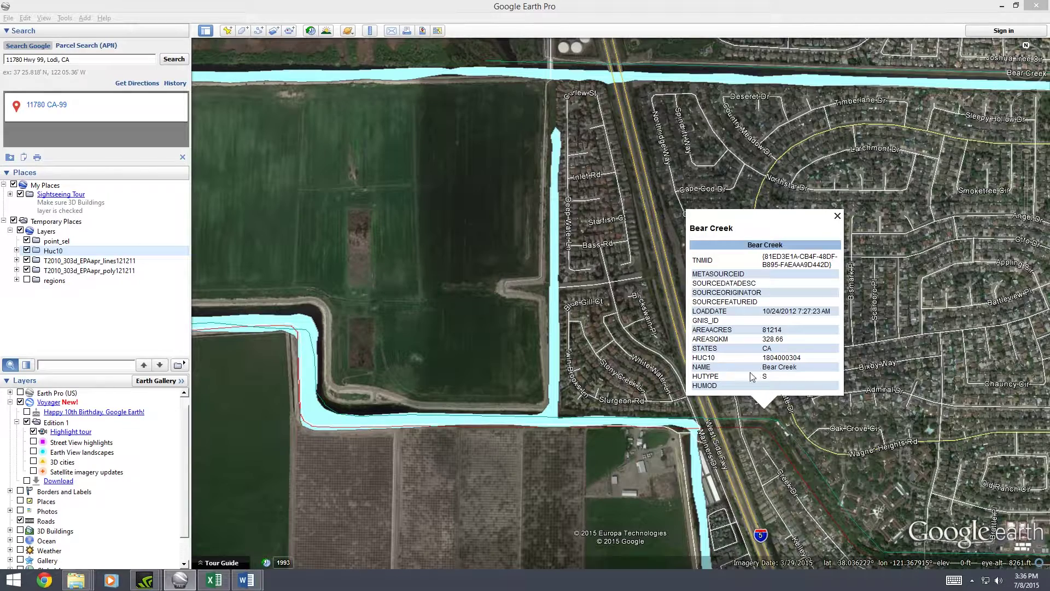
click(837, 216)
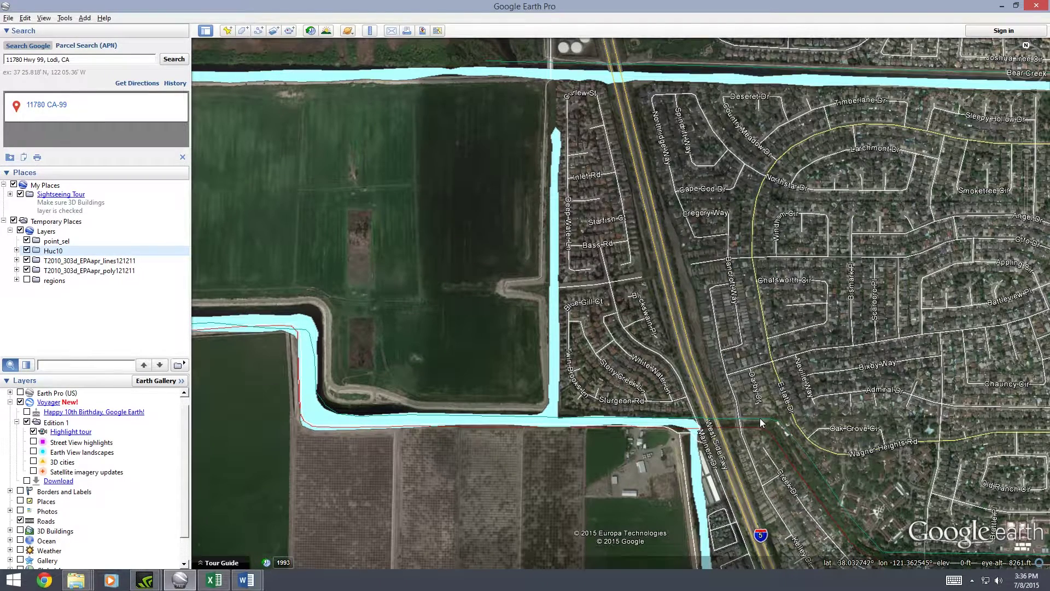
click(760, 419)
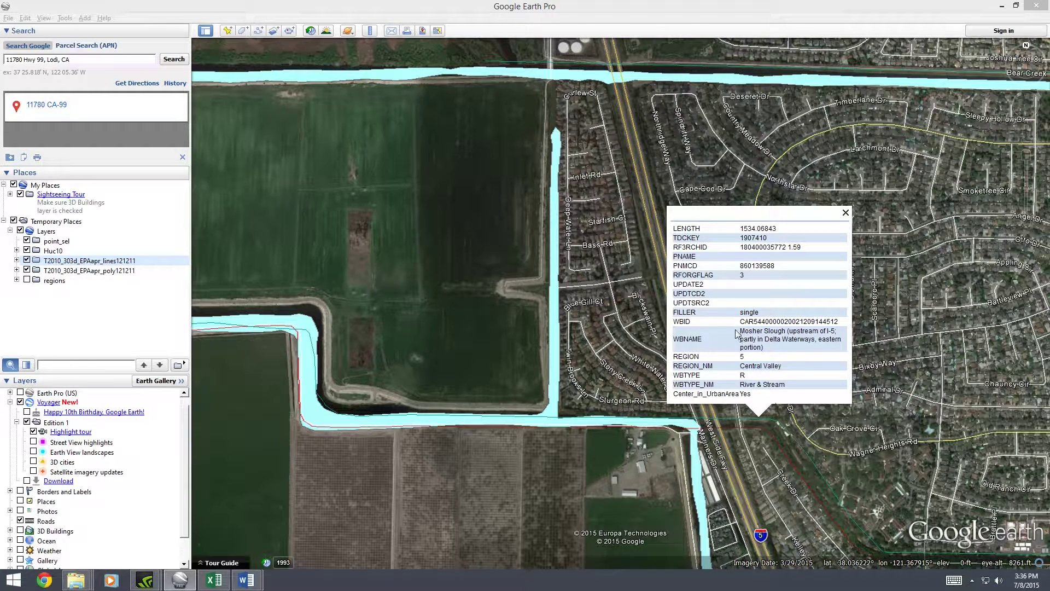
drag(740, 331, 781, 352)
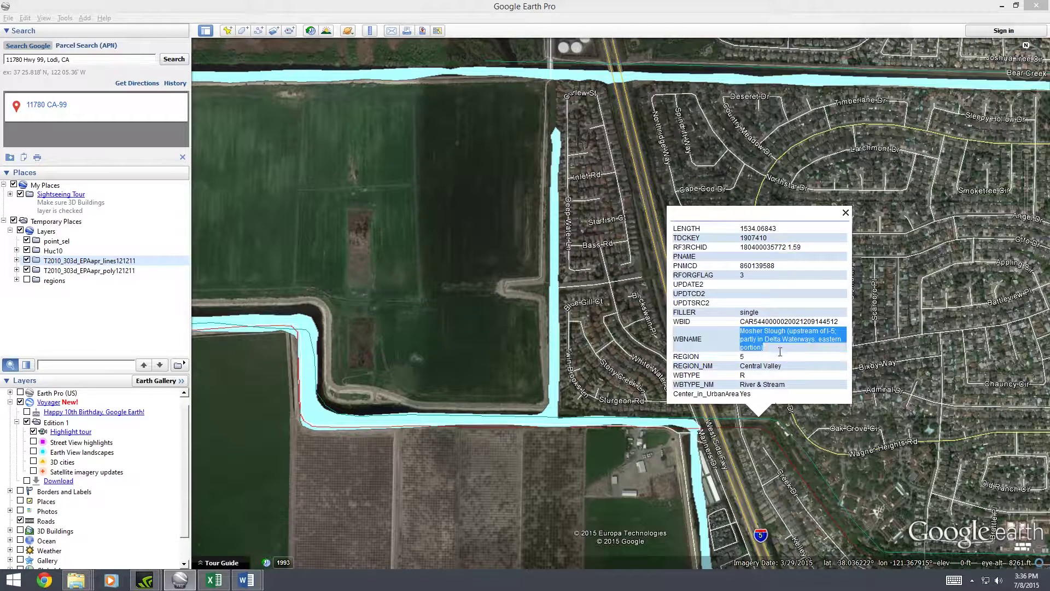
key(ctrl+c)
Paste the Mosher Slough entry below Delta Waterways in the Word list
key(alt+Tab)
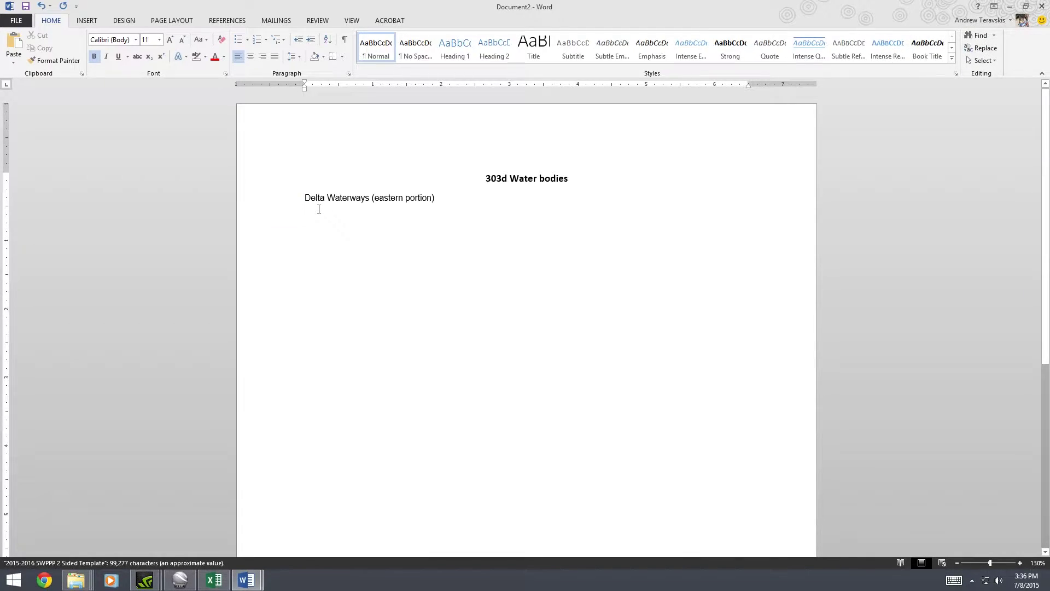
key(ctrl+v)
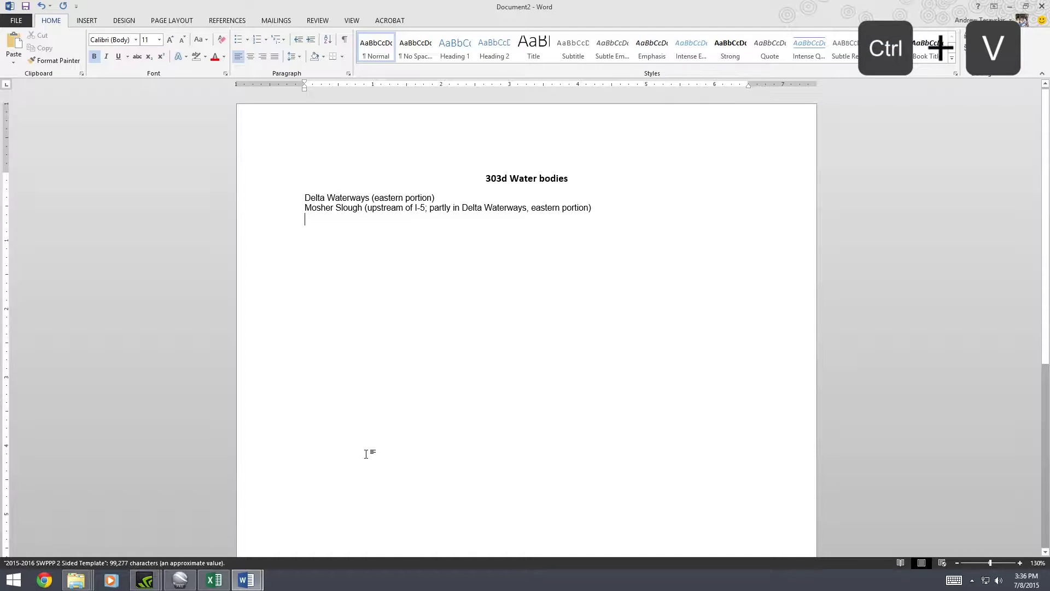
click(185, 585)
Follow Mosher Slough east, checking its attributes at each stretch to confirm it continues
scroll(497, 332, up, 3)
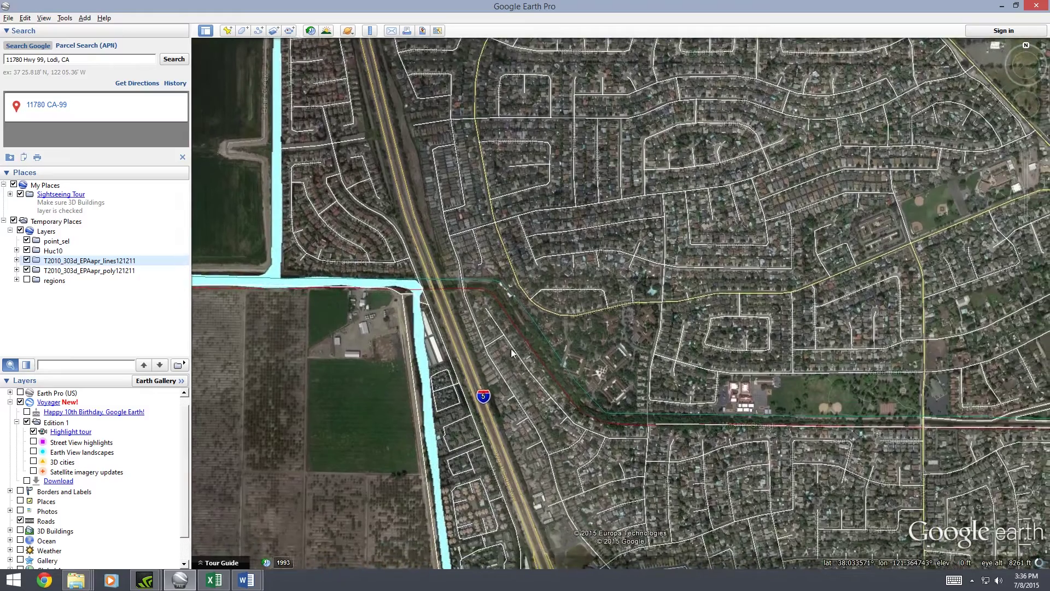
click(679, 413)
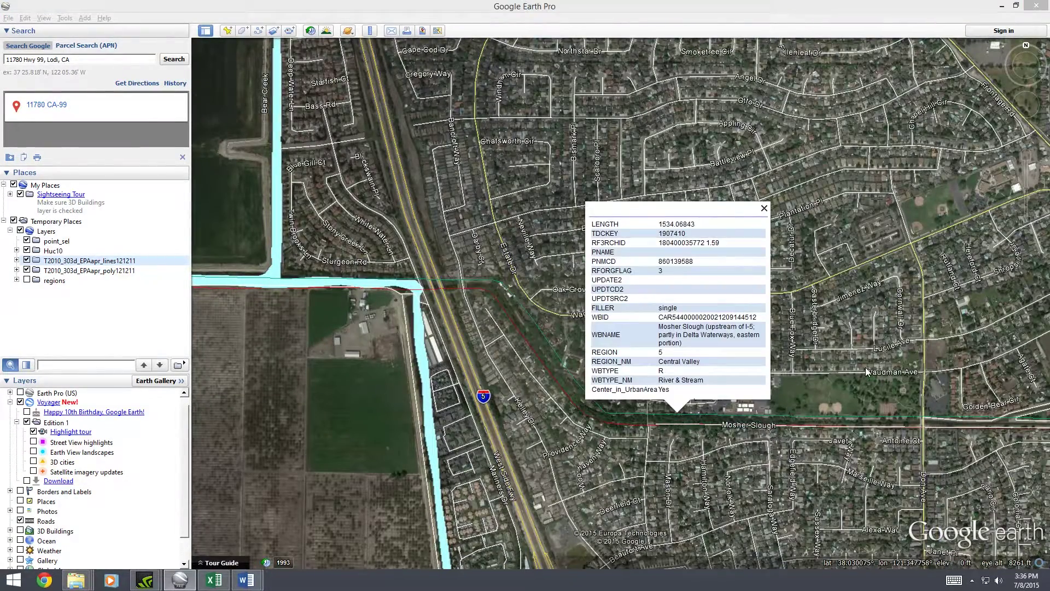
drag(866, 372, 664, 440)
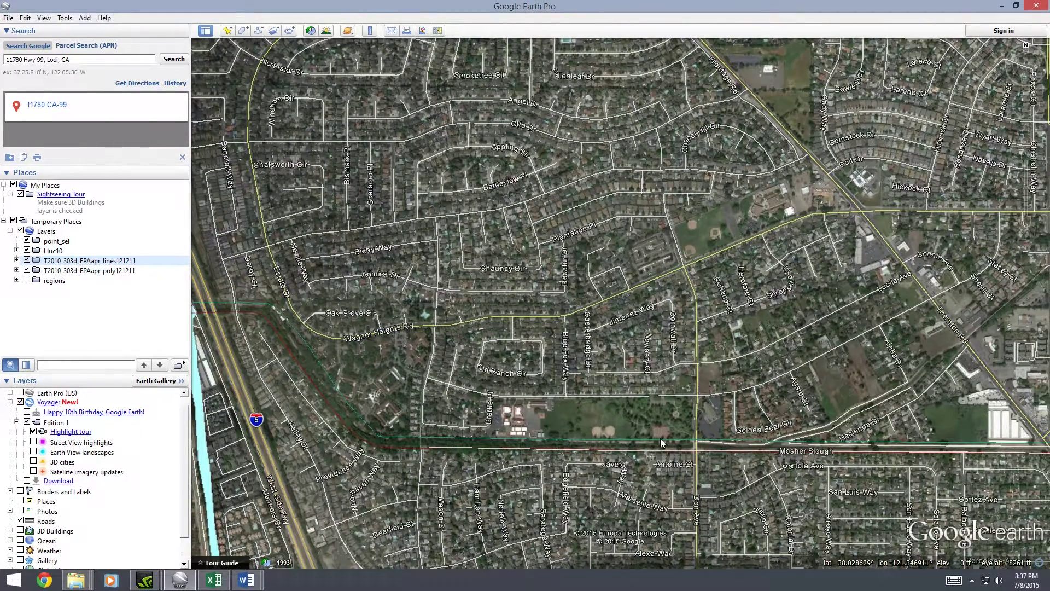
click(662, 443)
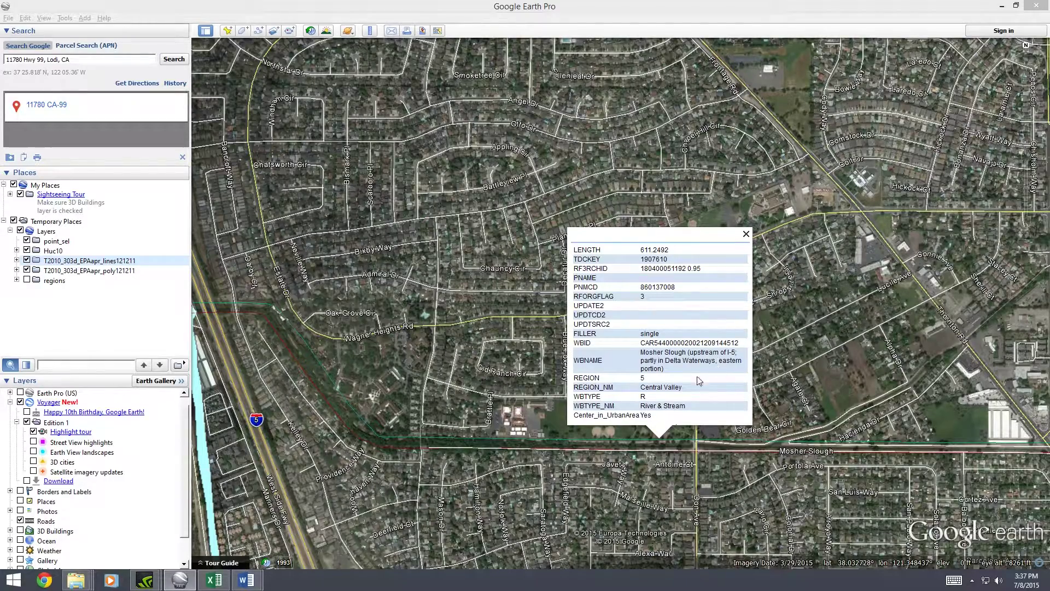
click(588, 435)
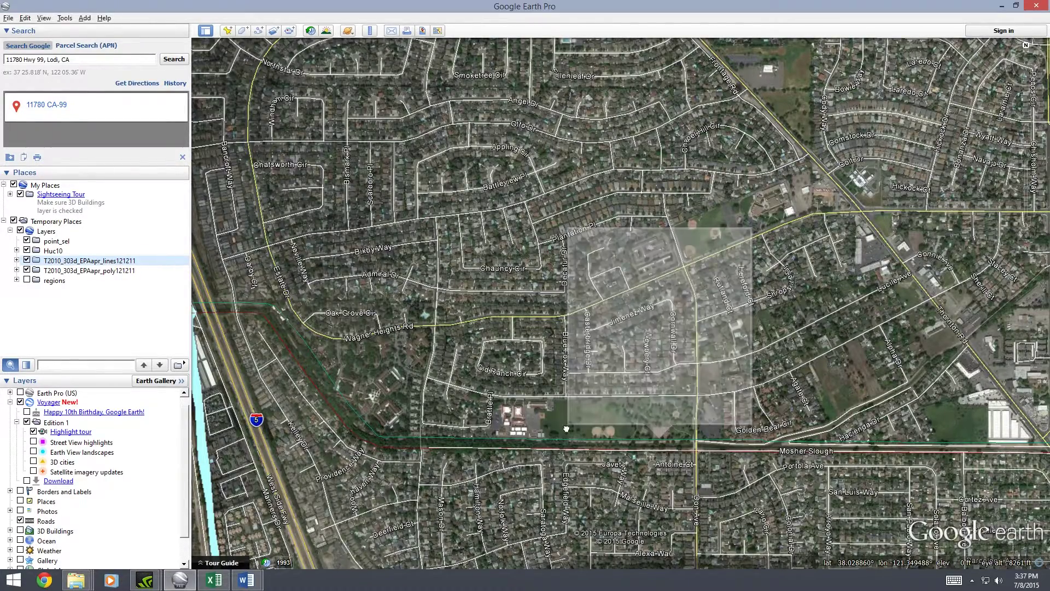
drag(1028, 421, 835, 412)
drag(736, 373, 618, 405)
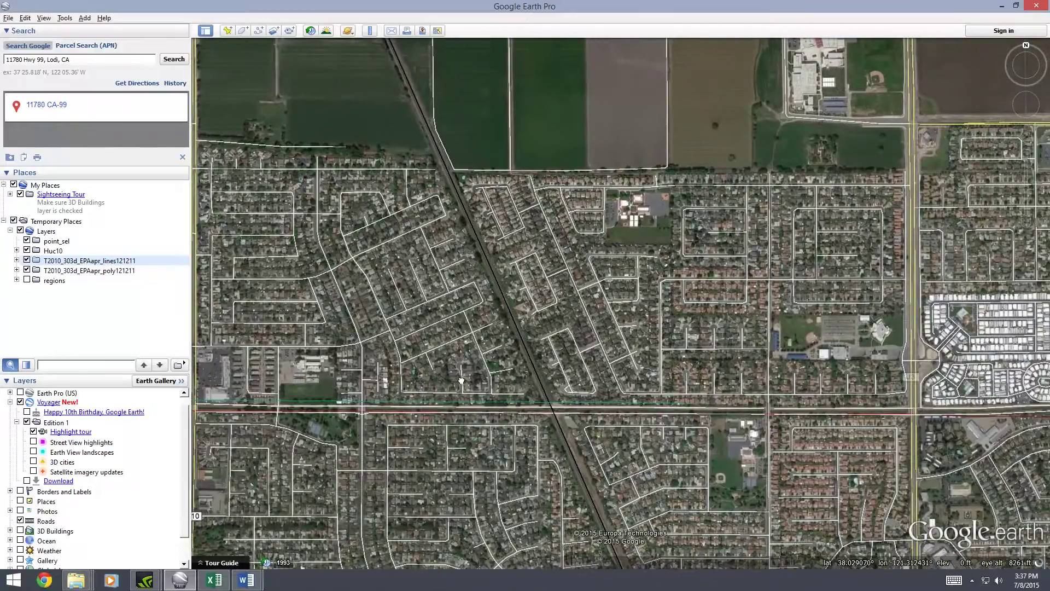
click(648, 401)
click(646, 404)
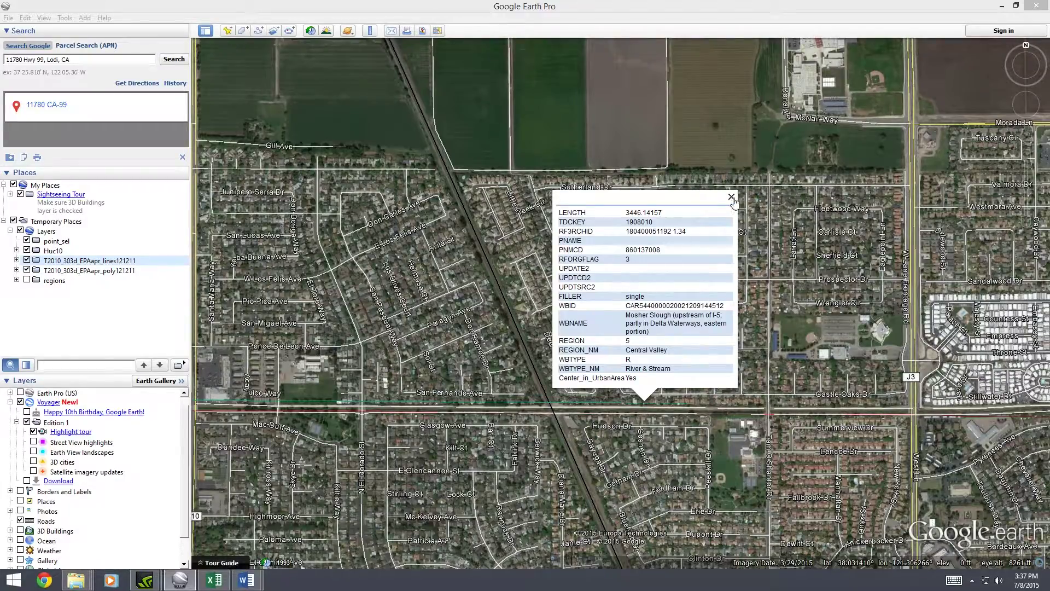
click(731, 197)
Zoom out and recentre on the Lodi area near the site placemark, then zoom back in
scroll(621, 317, down, 4)
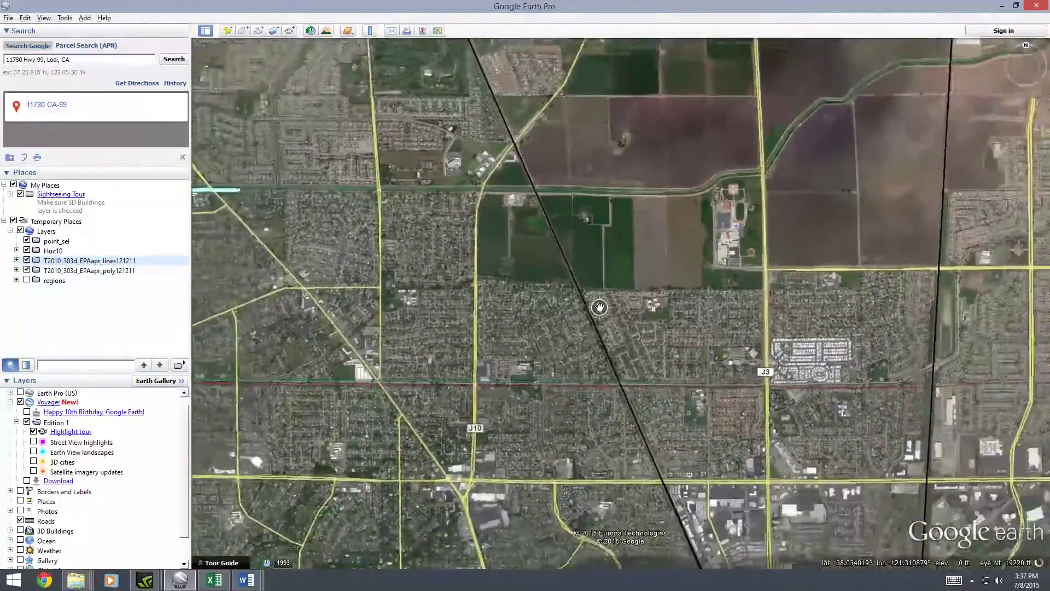
scroll(599, 306, down, 5)
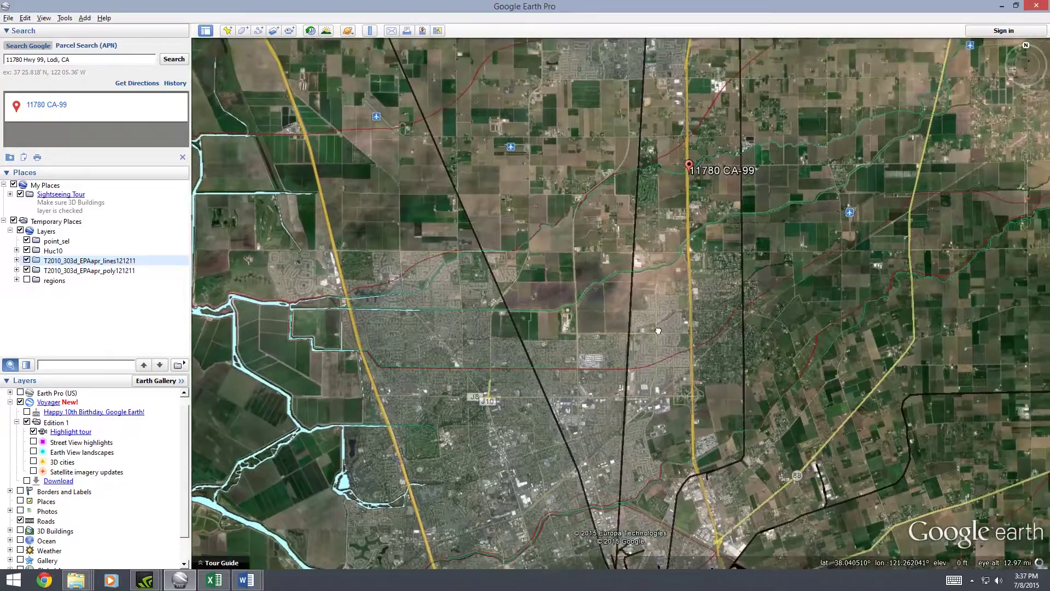
drag(665, 327, 569, 364)
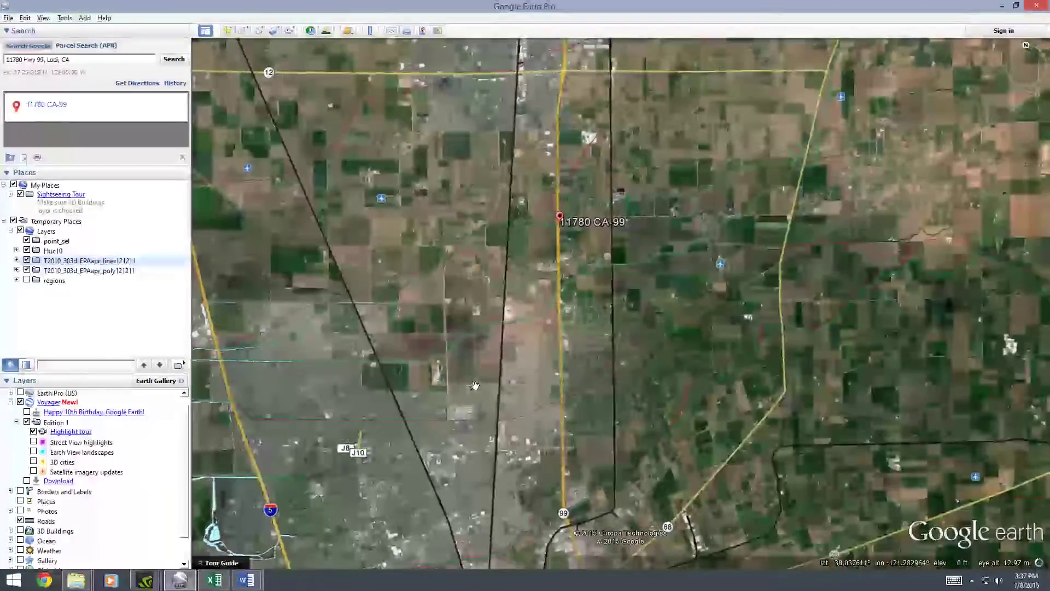
drag(475, 387, 661, 334)
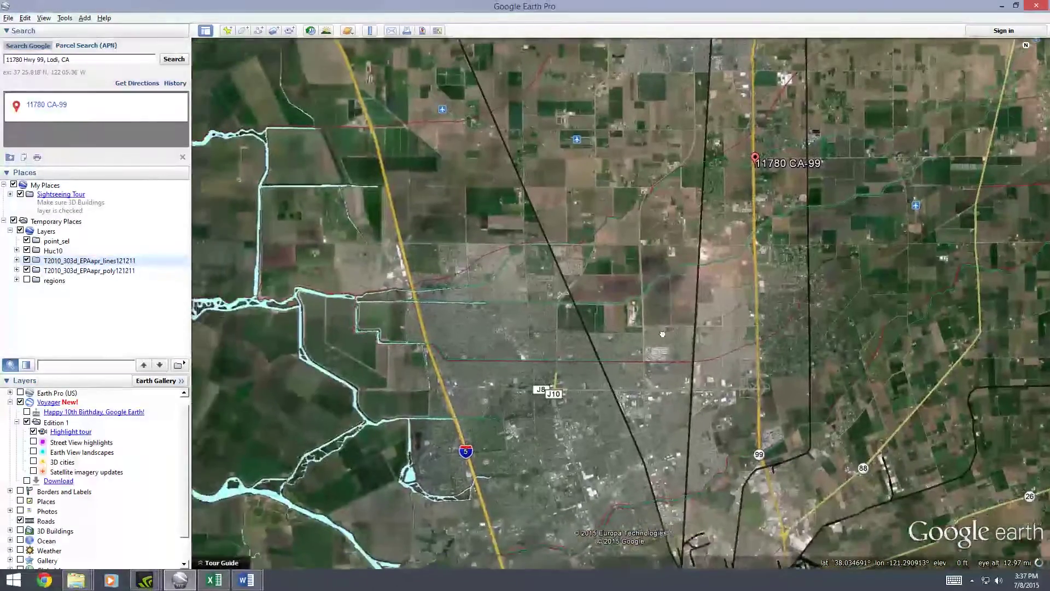
scroll(627, 312, down, 3)
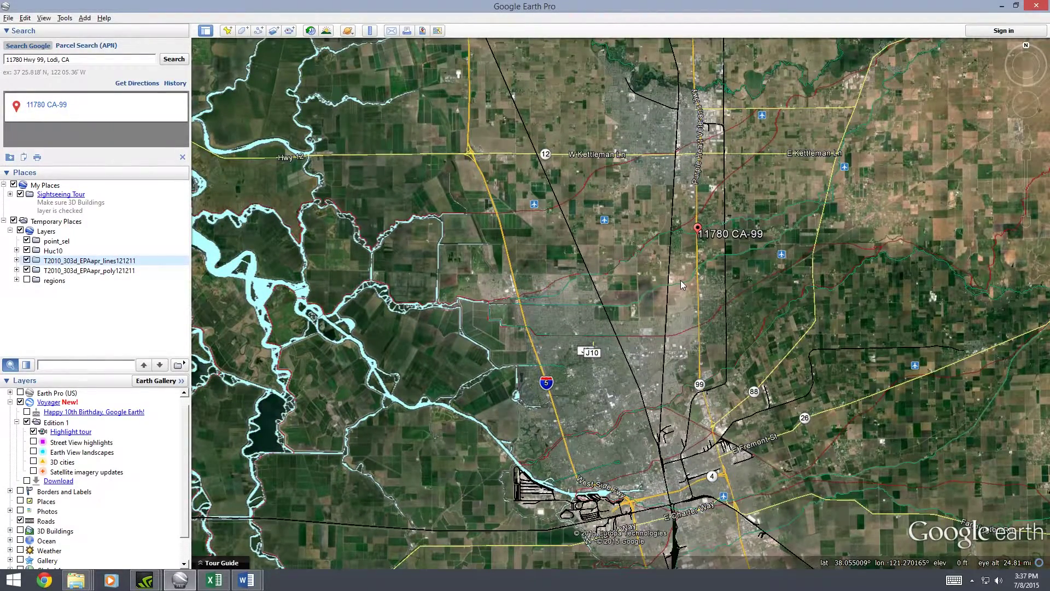
scroll(681, 280, up, 3)
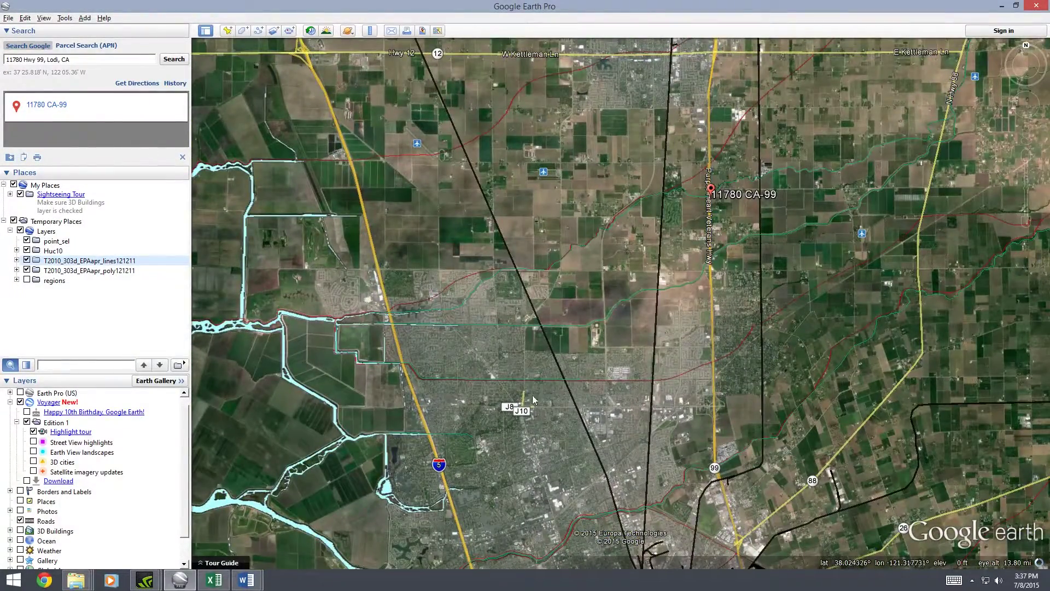
scroll(530, 365, up, 2)
scroll(506, 380, up, 2)
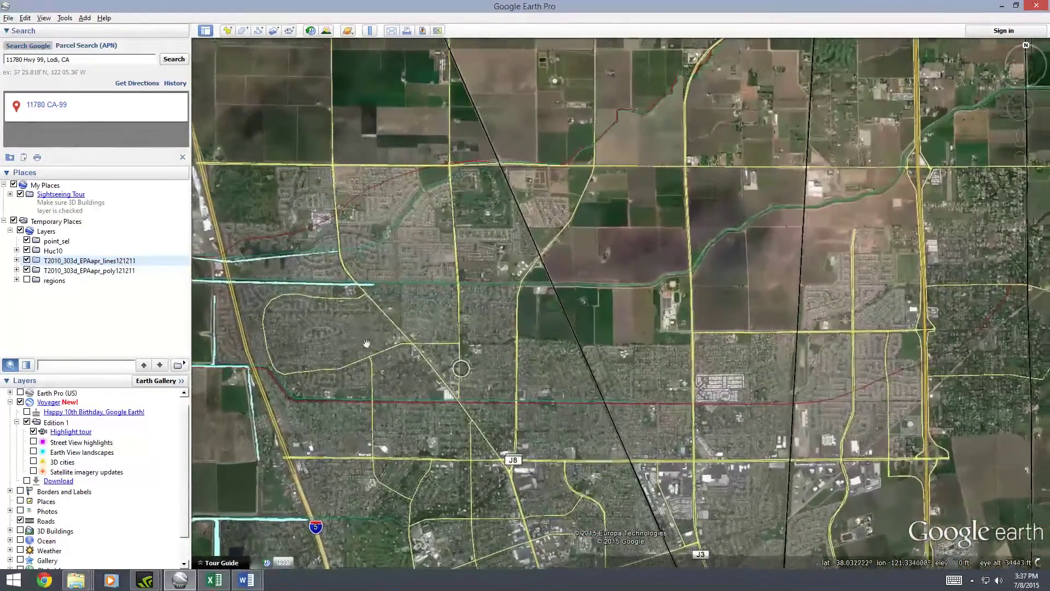
click(27, 280)
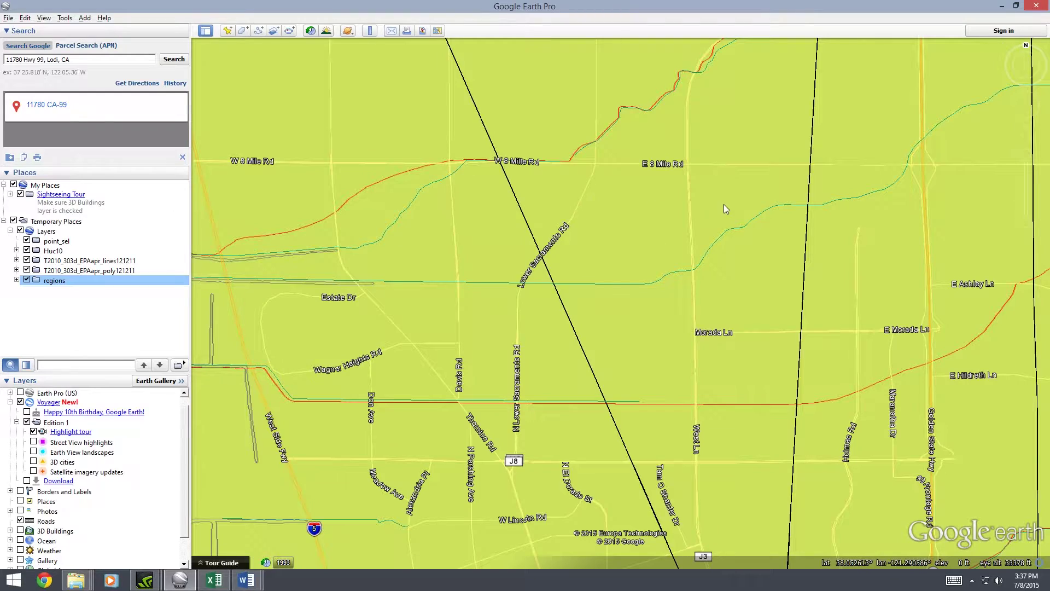
drag(724, 204, 517, 329)
drag(858, 124, 645, 229)
scroll(656, 252, down, 5)
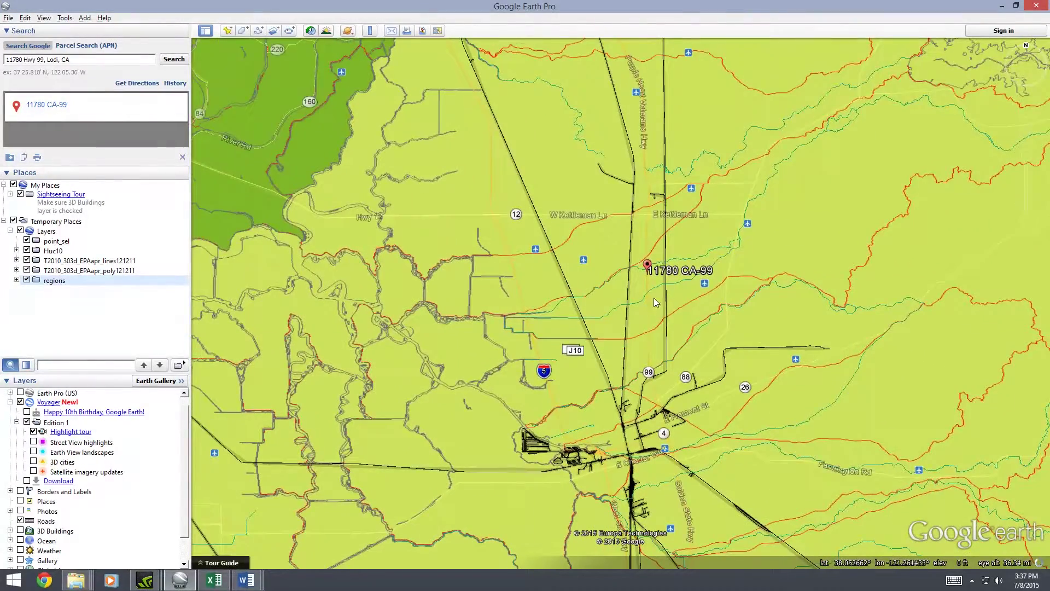
drag(865, 185, 705, 282)
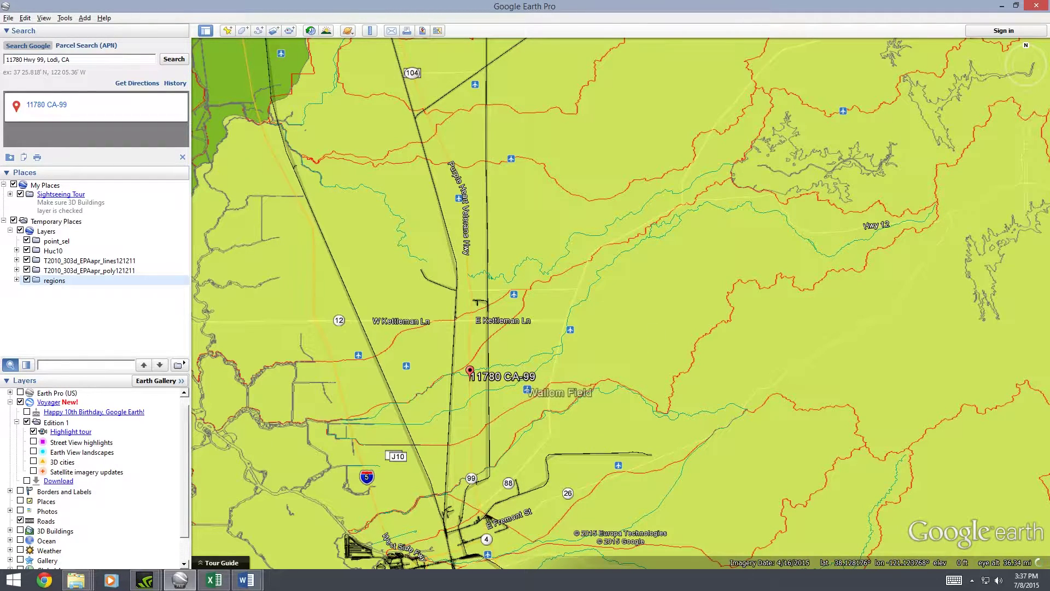
click(27, 280)
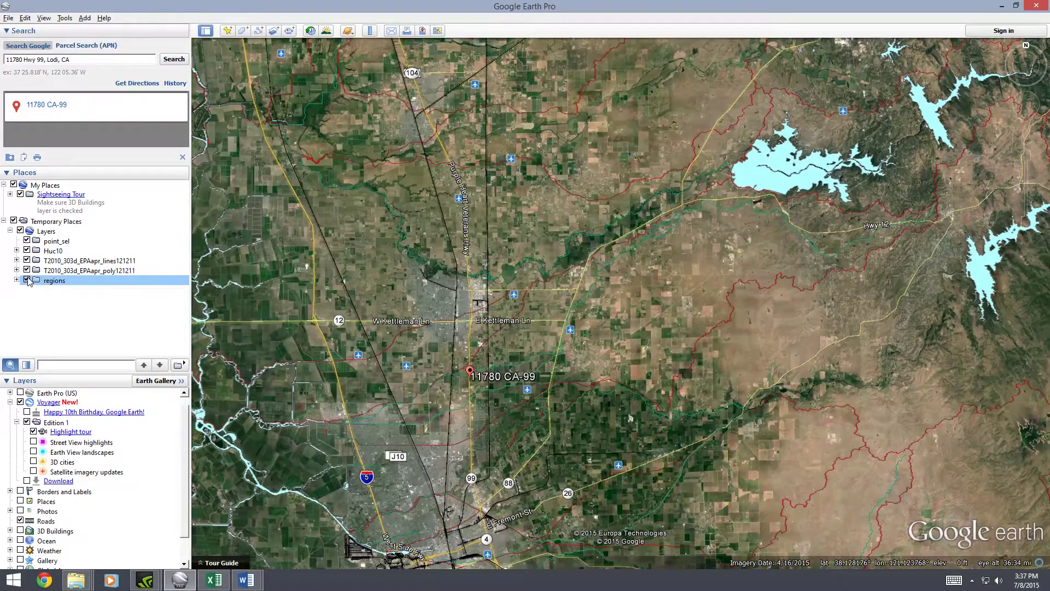
Zoom in near the site and copy Pixley Slough's full WBNAME from its attributes for Word
scroll(573, 353, up, 1)
scroll(573, 353, up, 4)
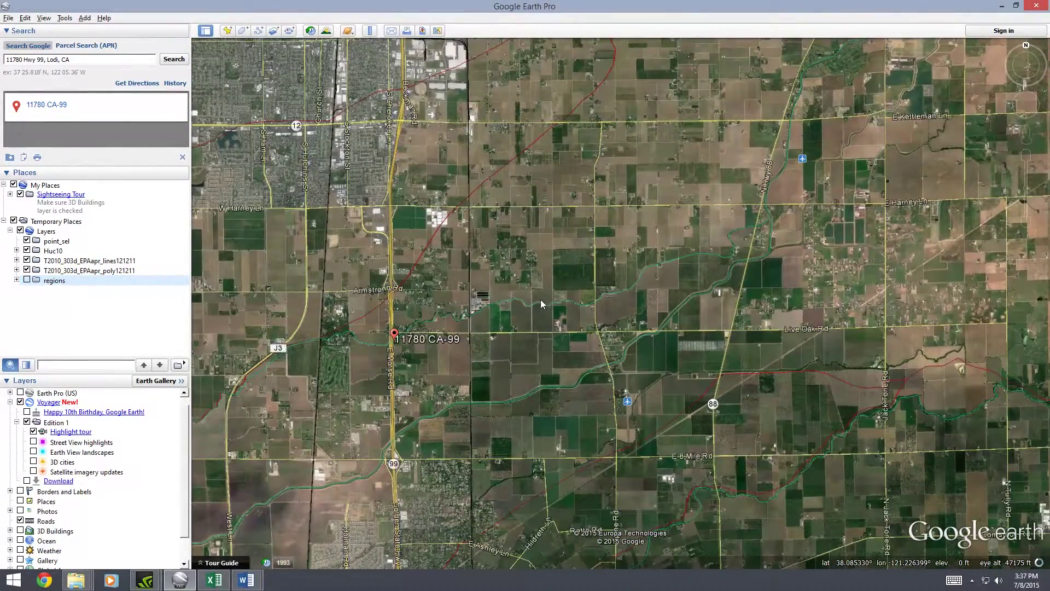
click(539, 301)
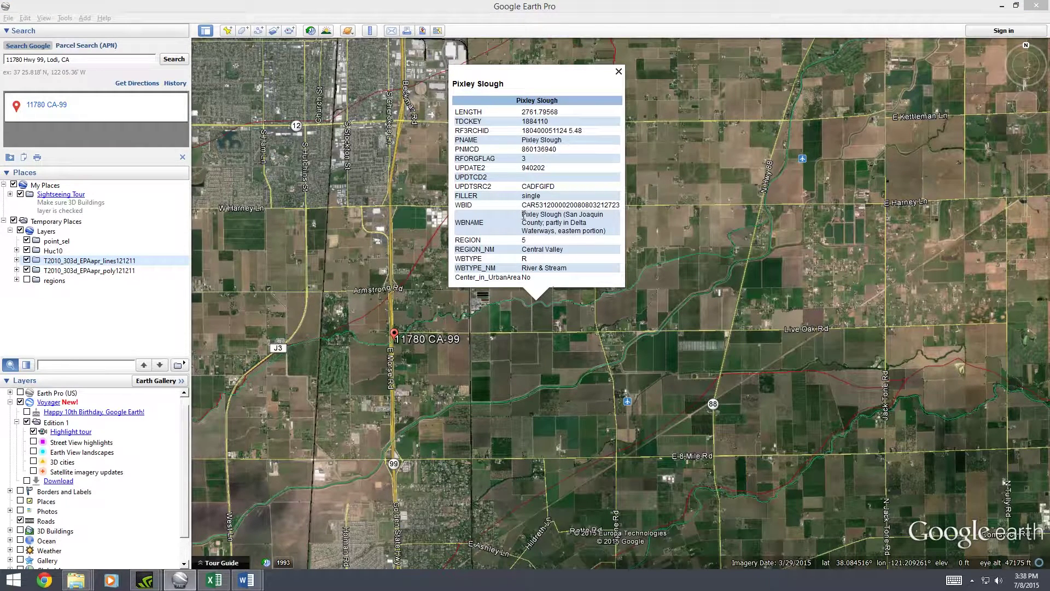
drag(522, 213, 606, 232)
key(ctrl+c)
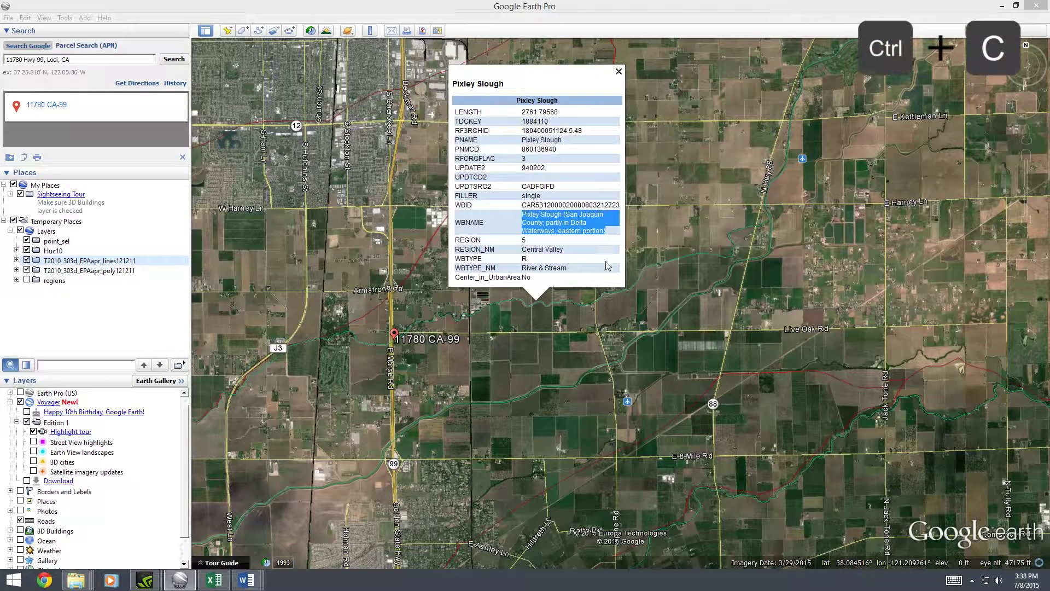
key(alt+Tab)
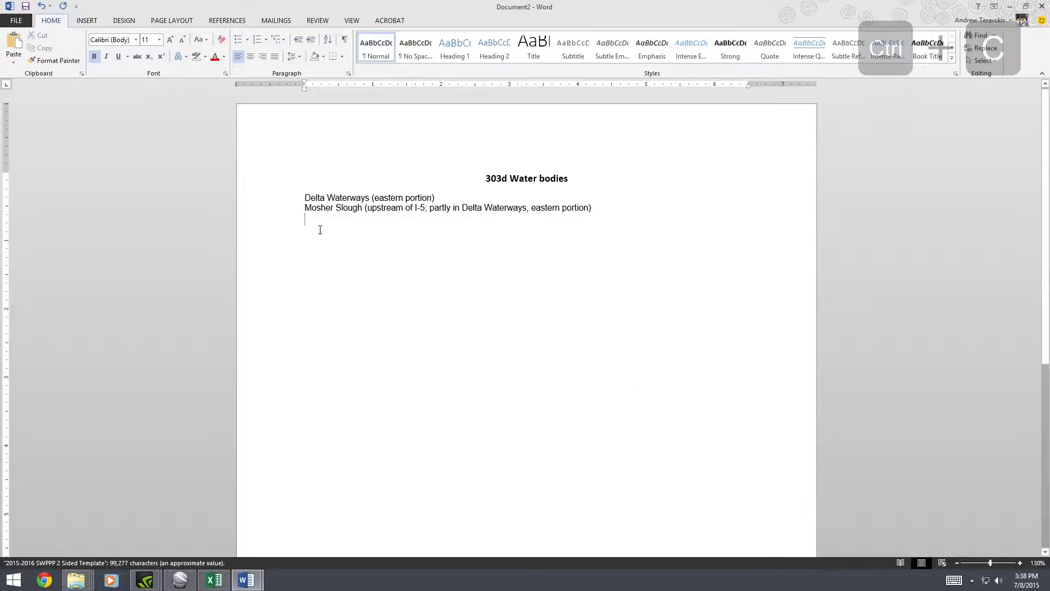
Paste Pixley Slough as the third Word entry and close its Google Earth balloon
key(ctrl+v)
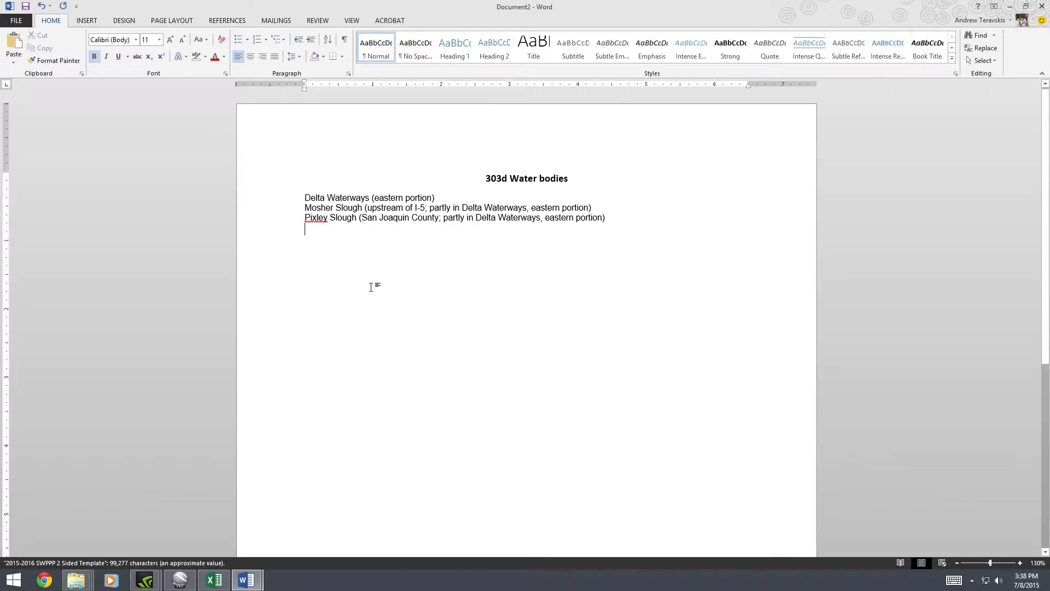
click(173, 581)
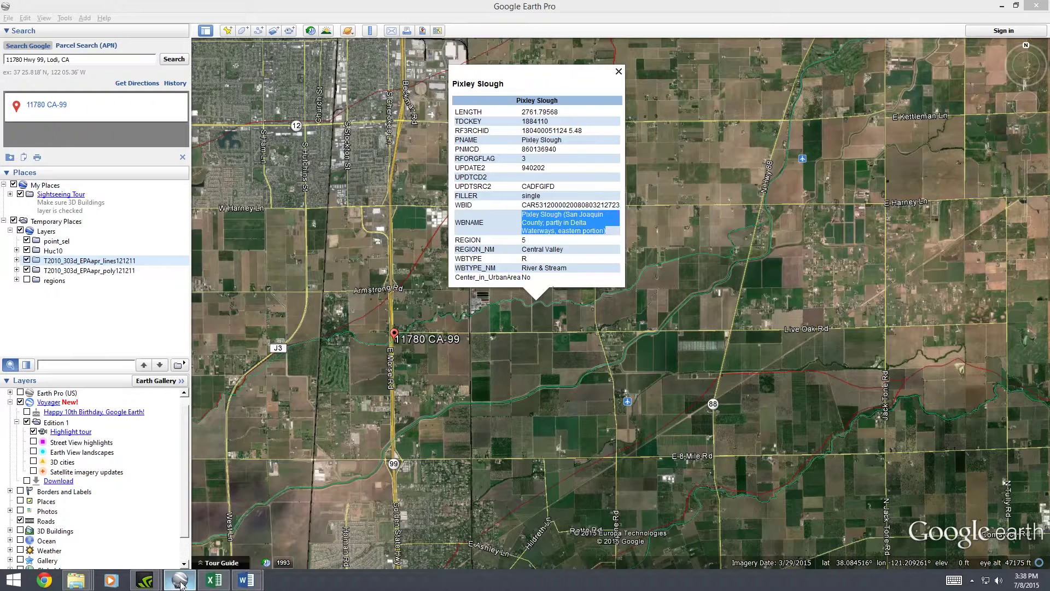
click(618, 72)
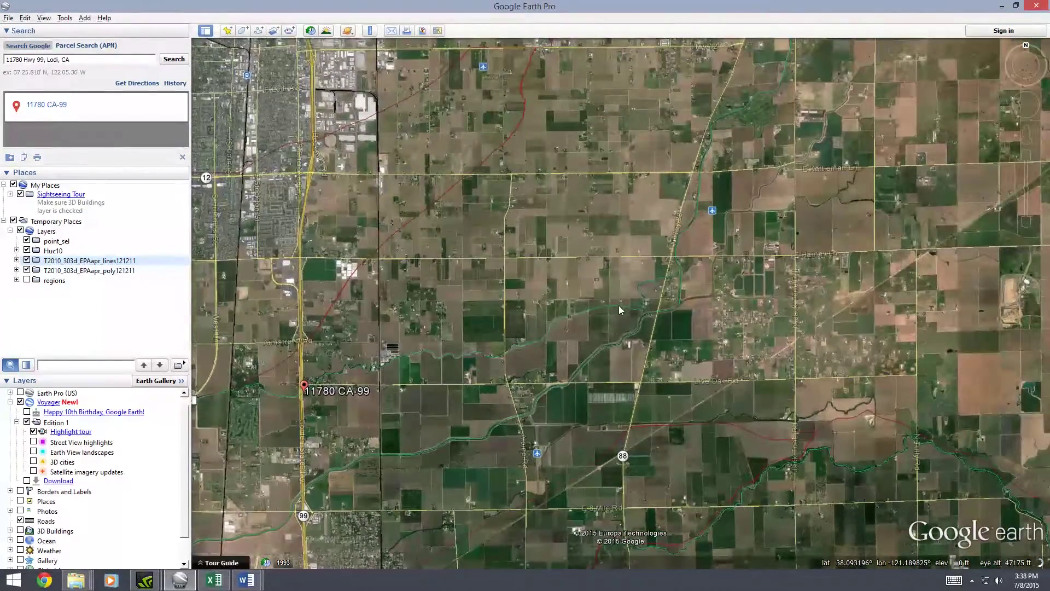
Check the streams north and east of the site, identifying Bear Creek, then pan back toward the placemark
click(618, 303)
drag(763, 195, 595, 369)
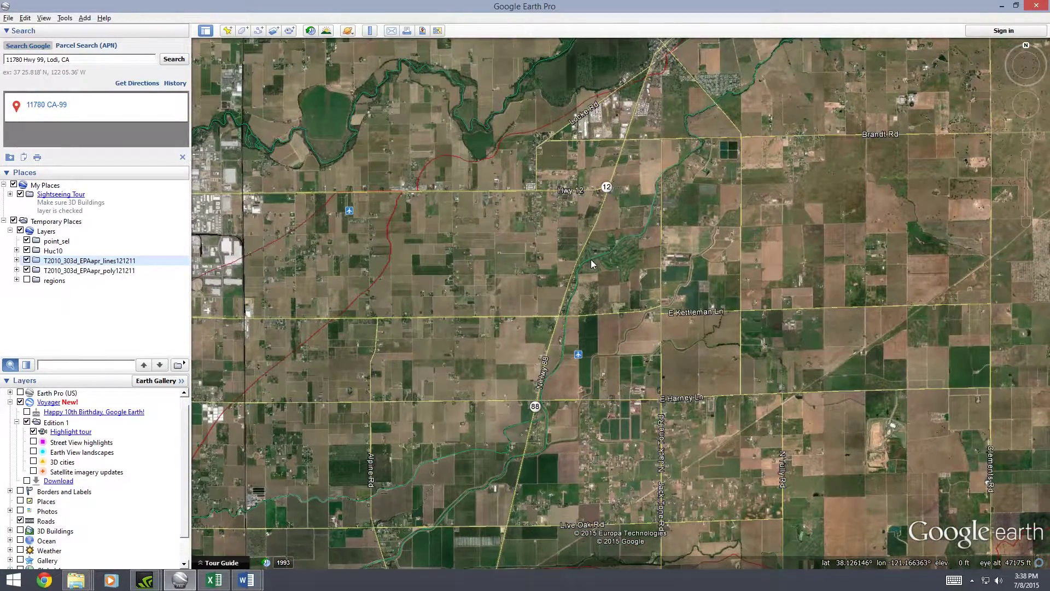
click(591, 259)
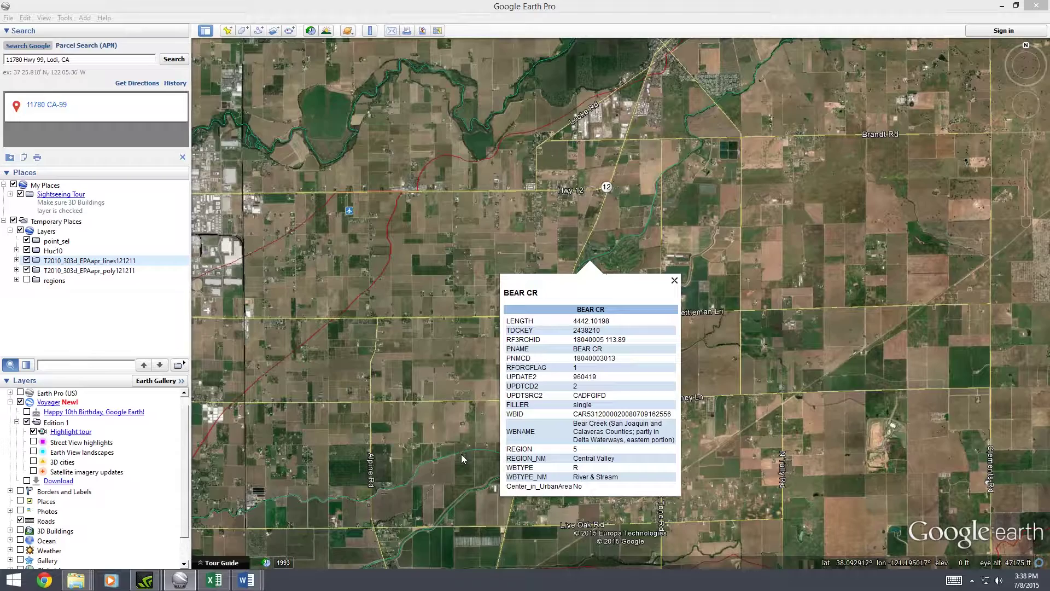
drag(461, 454, 524, 420)
click(664, 220)
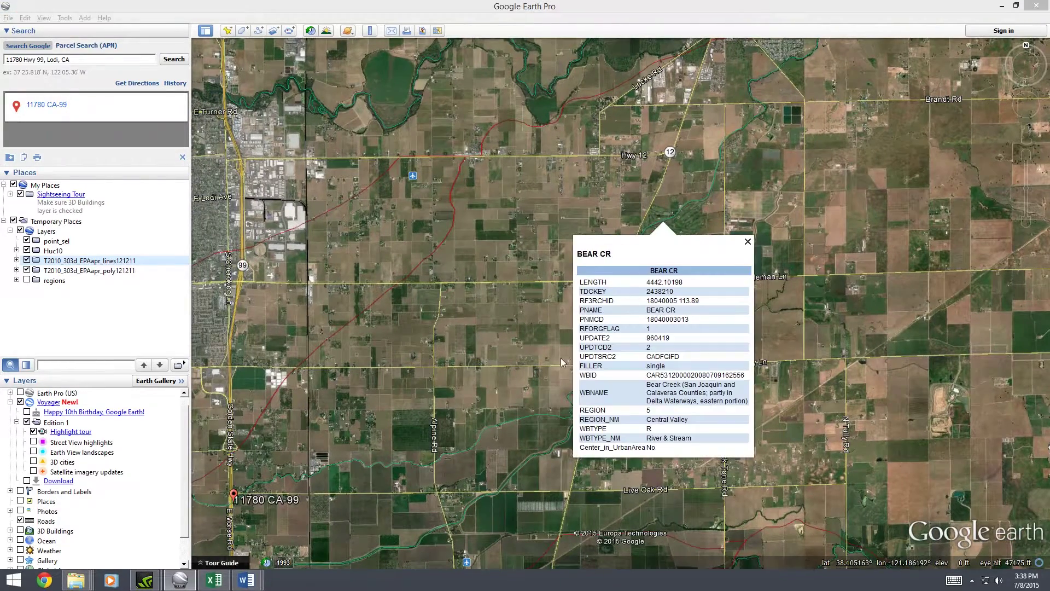
click(750, 240)
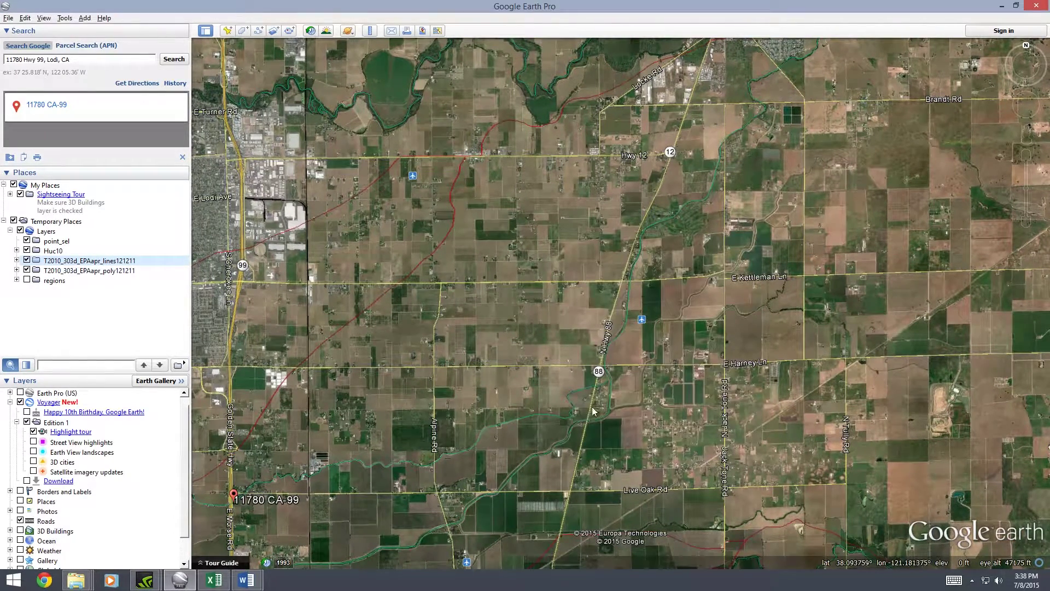
drag(569, 434, 630, 305)
drag(372, 448, 501, 334)
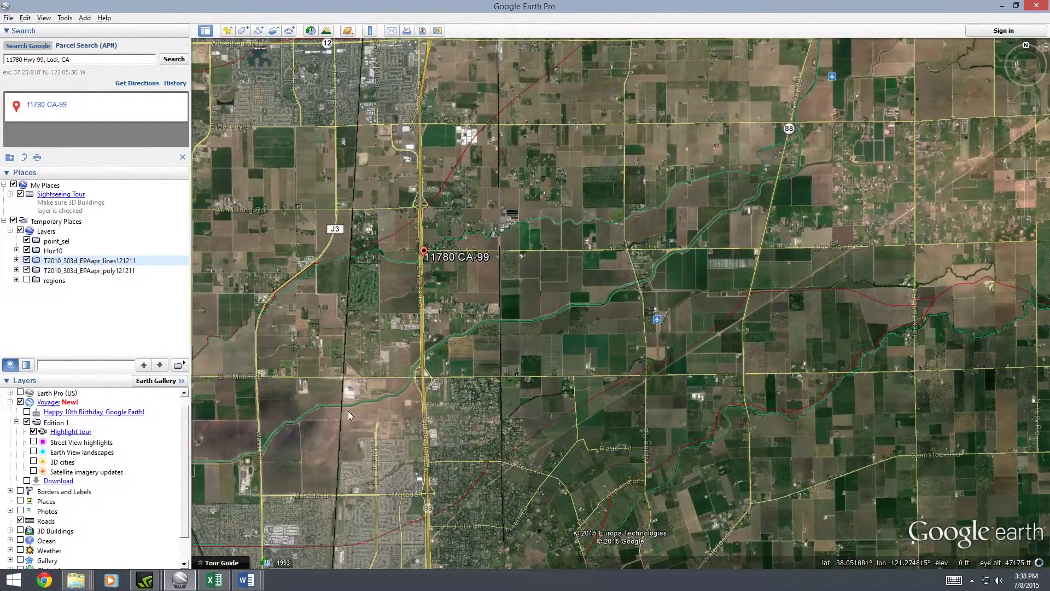
Copy Bear Creek's full WBNAME near the site and paste it as the fourth Word list line
click(354, 404)
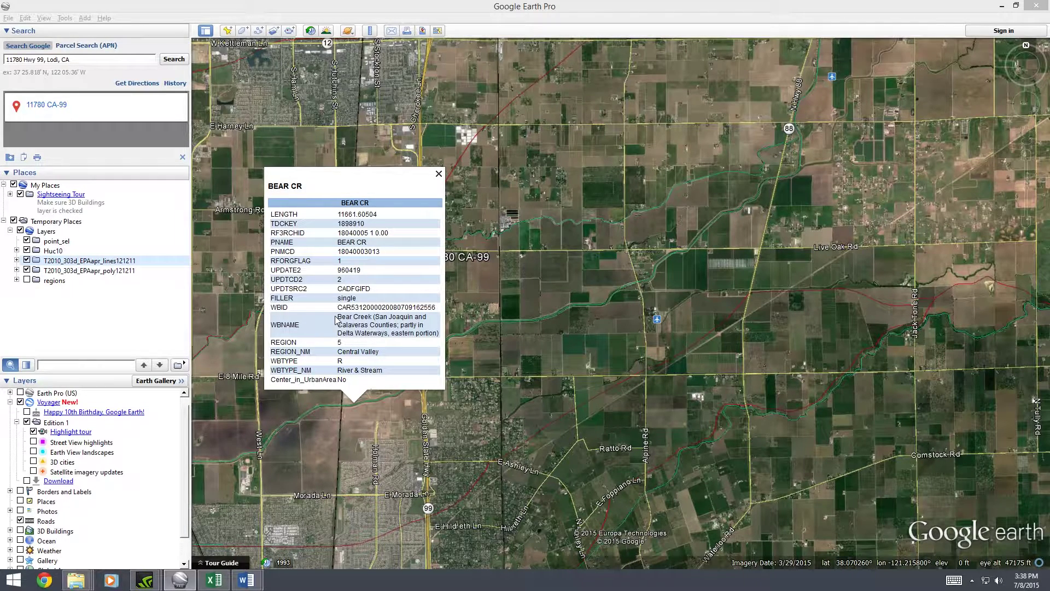
drag(335, 320, 443, 336)
key(ctrl+c)
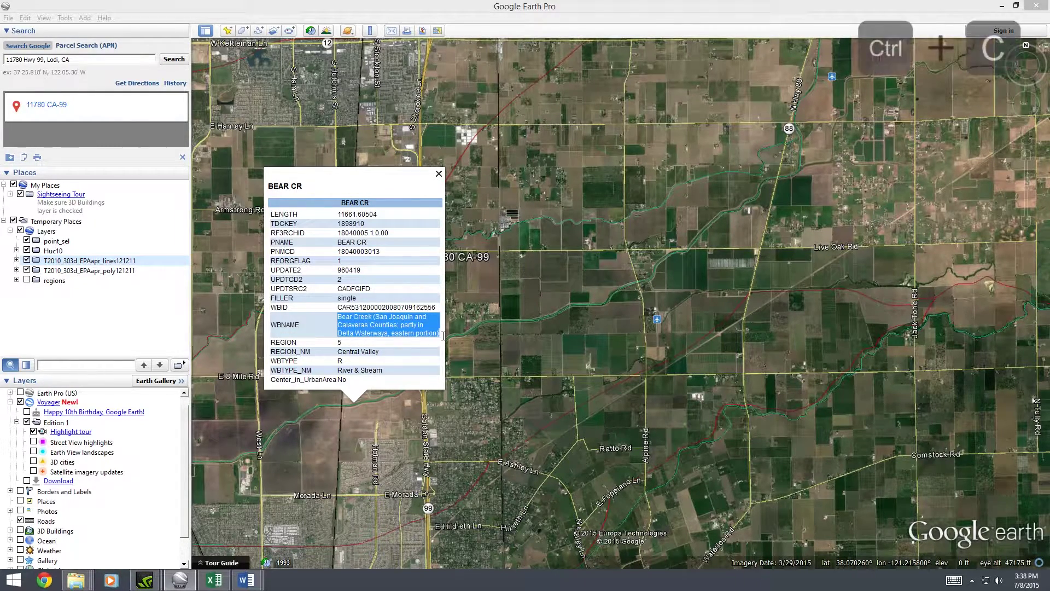
key(alt+Tab)
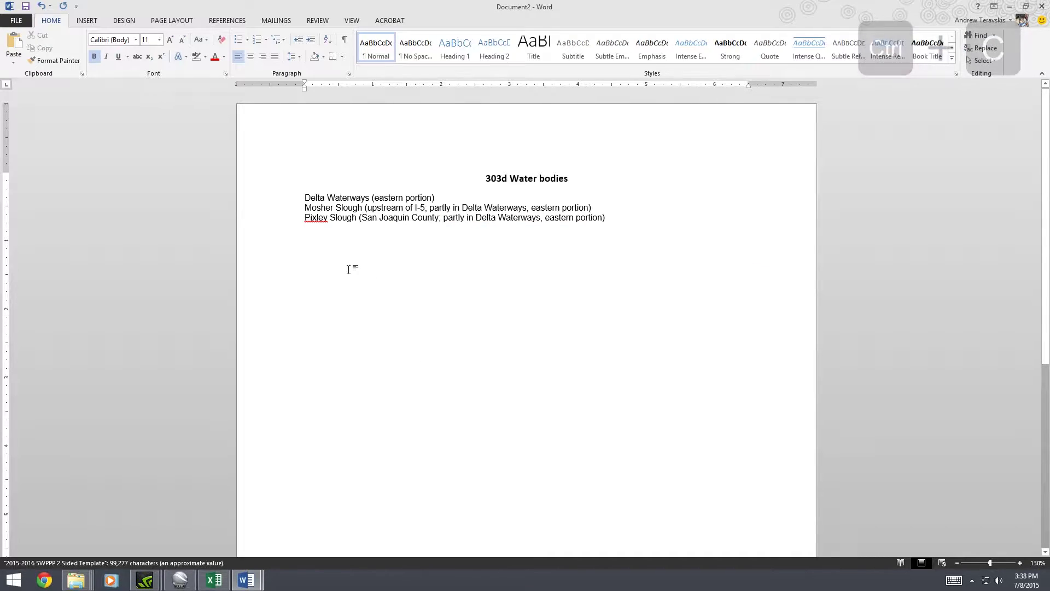
key(ctrl+v)
click(180, 580)
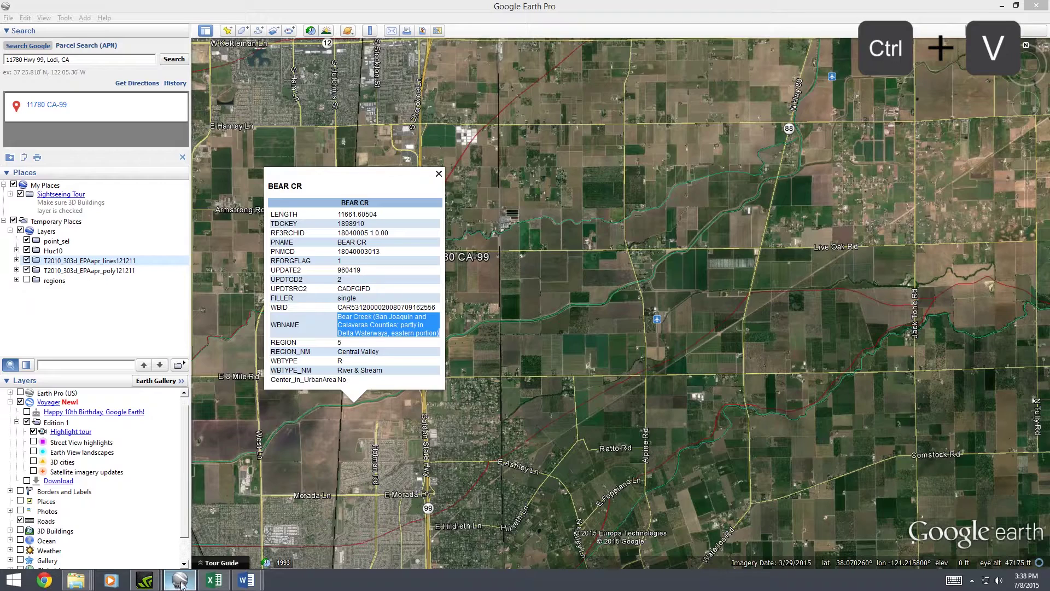
click(438, 174)
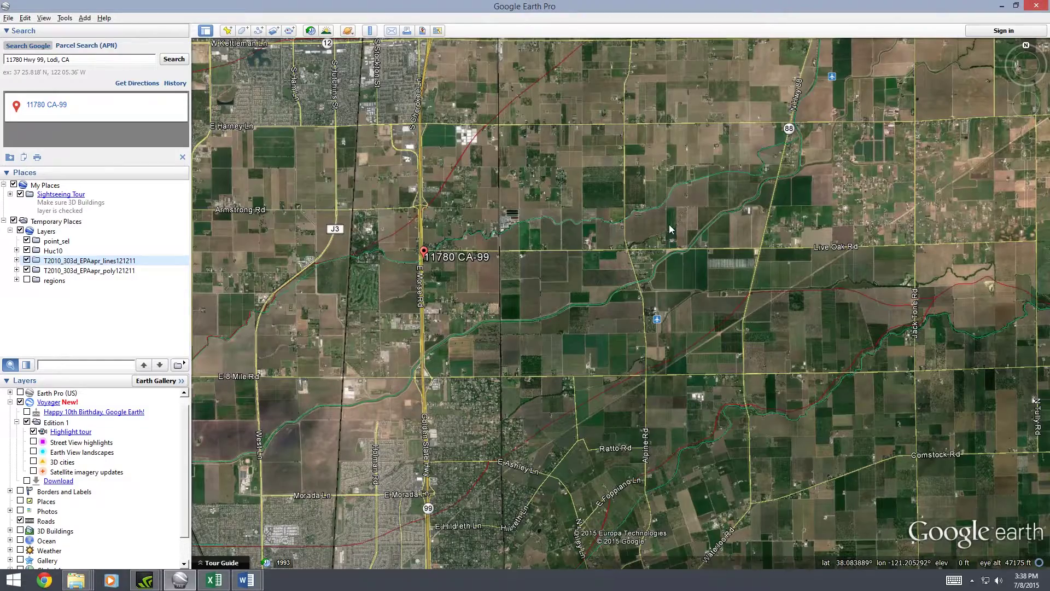
Follow Bear Creek northeast to Brandt Rd, checking each stretch's BEAR CR attributes
drag(670, 229, 408, 373)
click(551, 243)
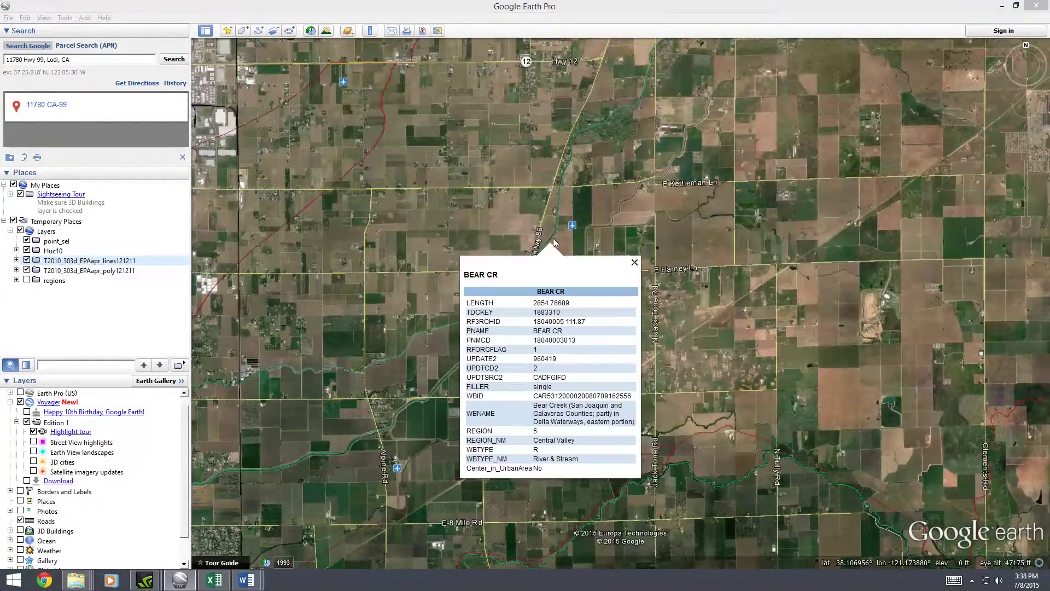
drag(679, 170, 327, 459)
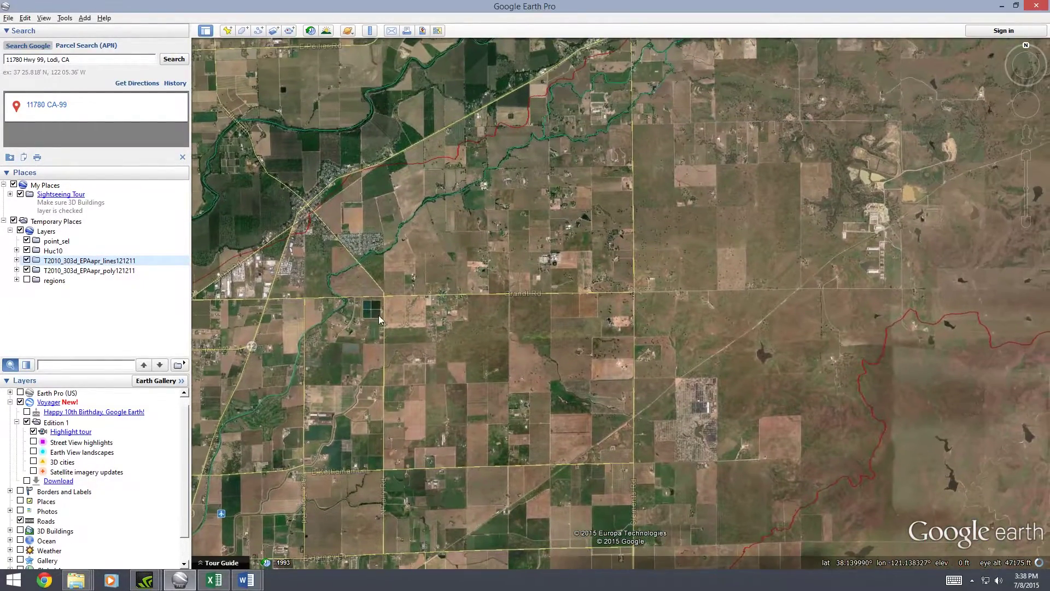
click(382, 251)
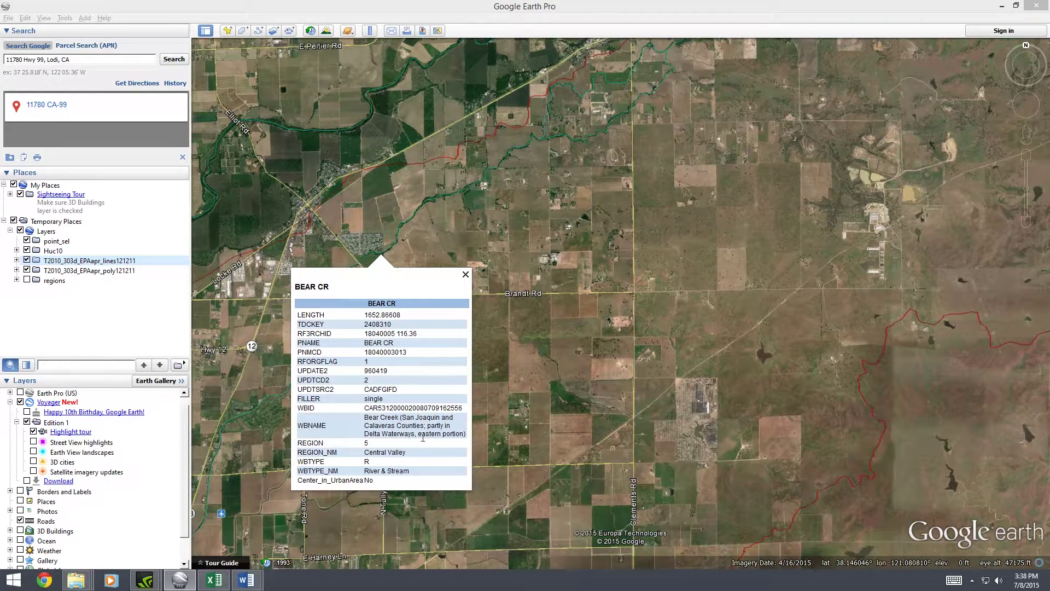
drag(374, 434, 431, 425)
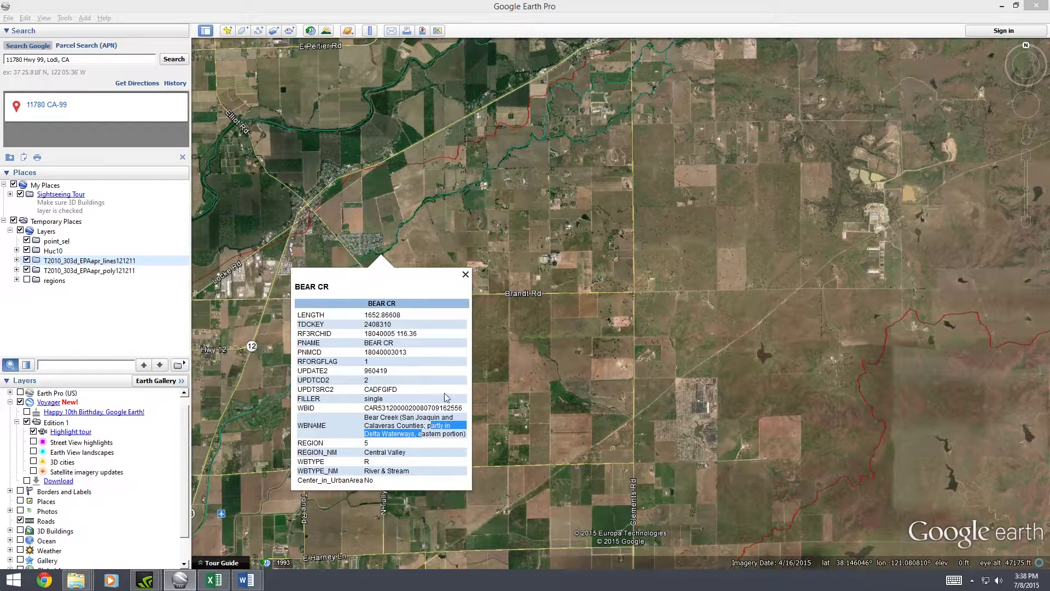
click(465, 275)
Continue east toward the lake, checking the attributes of several more creek stretches
drag(536, 163, 440, 233)
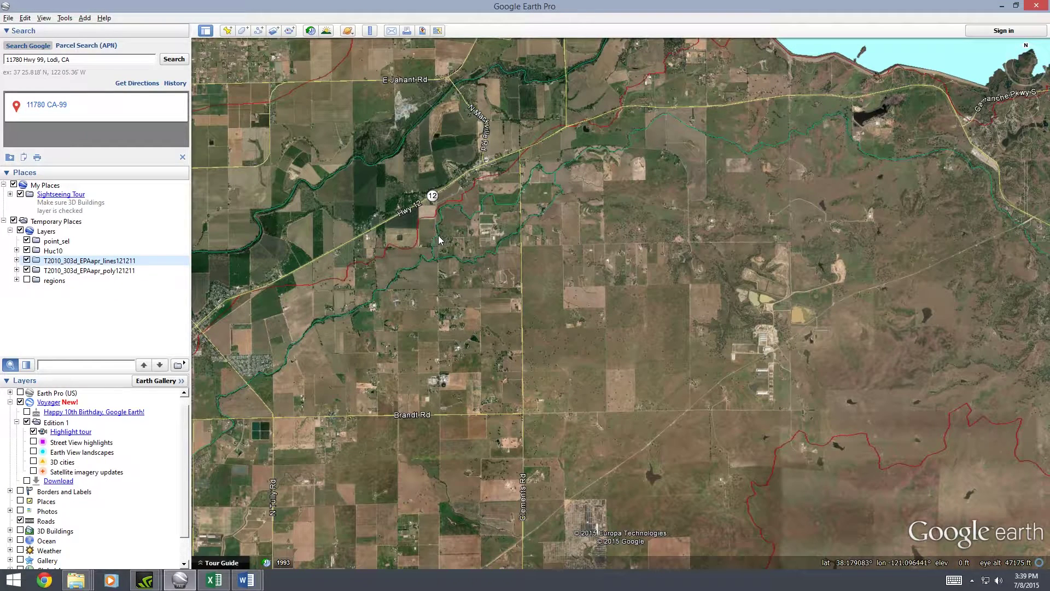
click(438, 235)
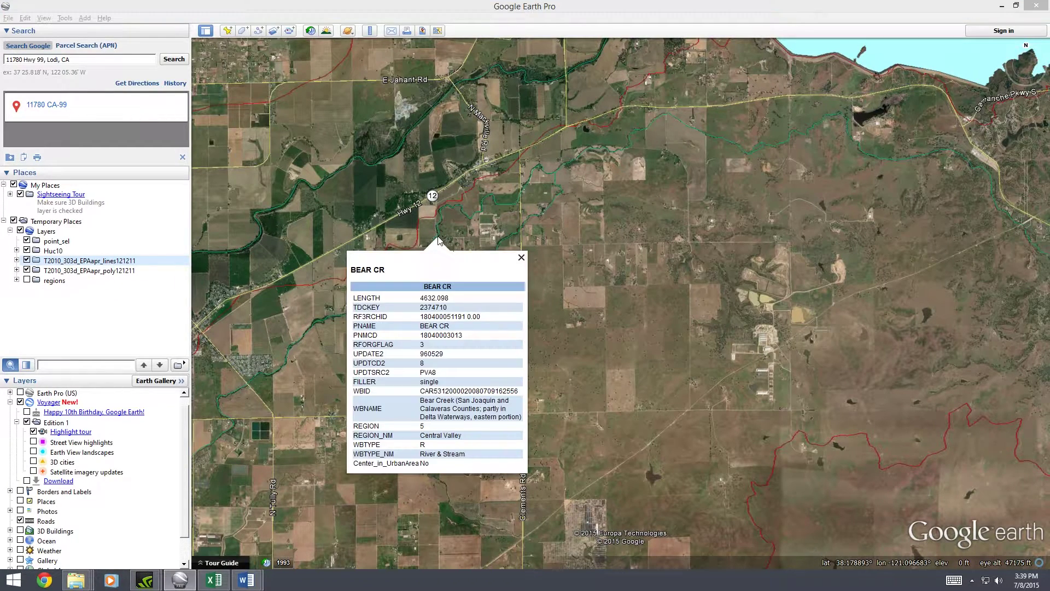
click(522, 257)
click(523, 227)
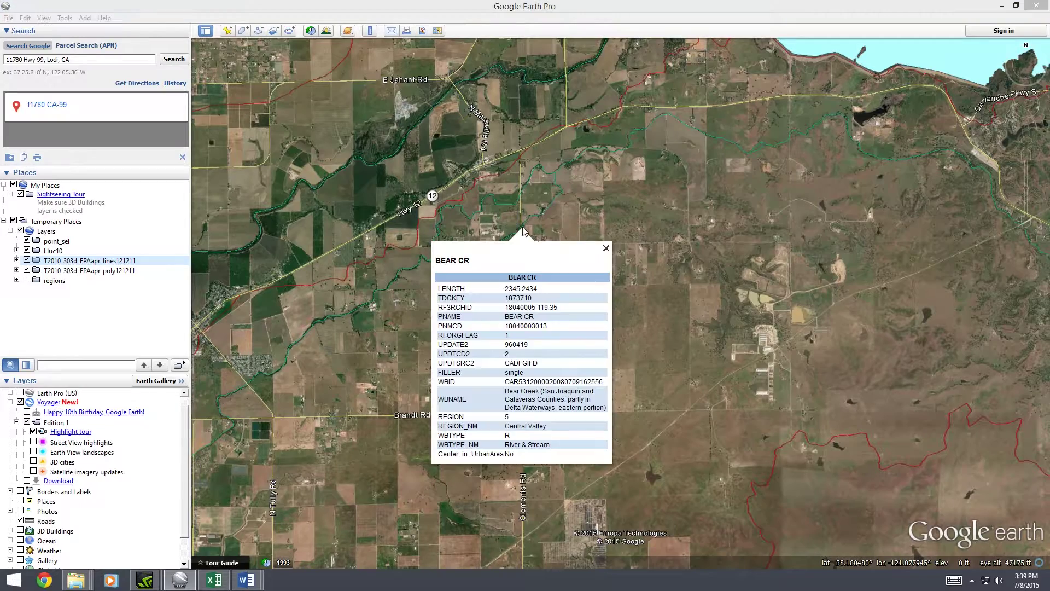
click(606, 248)
drag(646, 217, 505, 289)
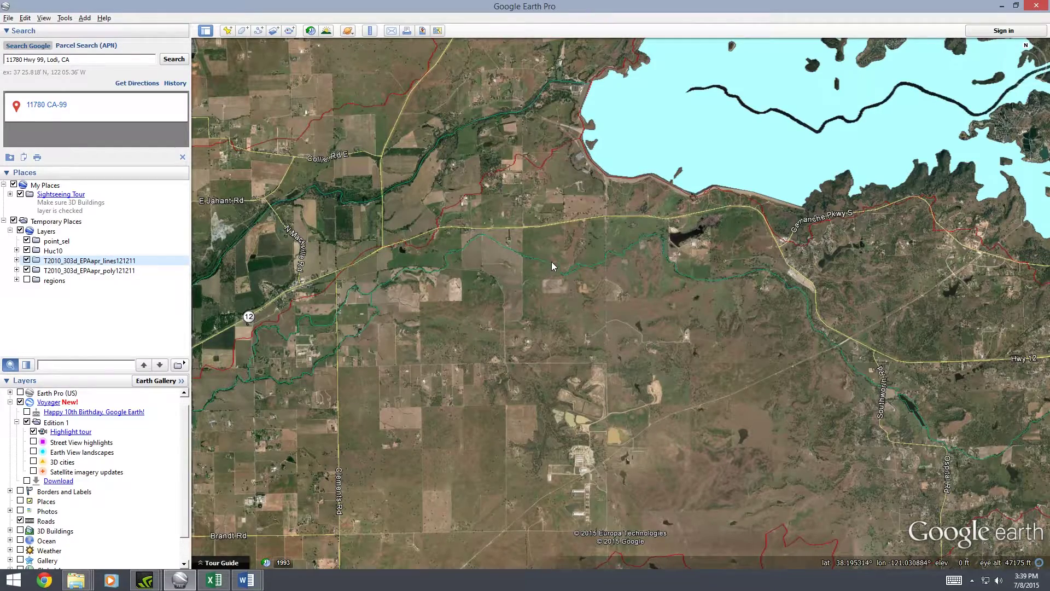
scroll(549, 264, up, 3)
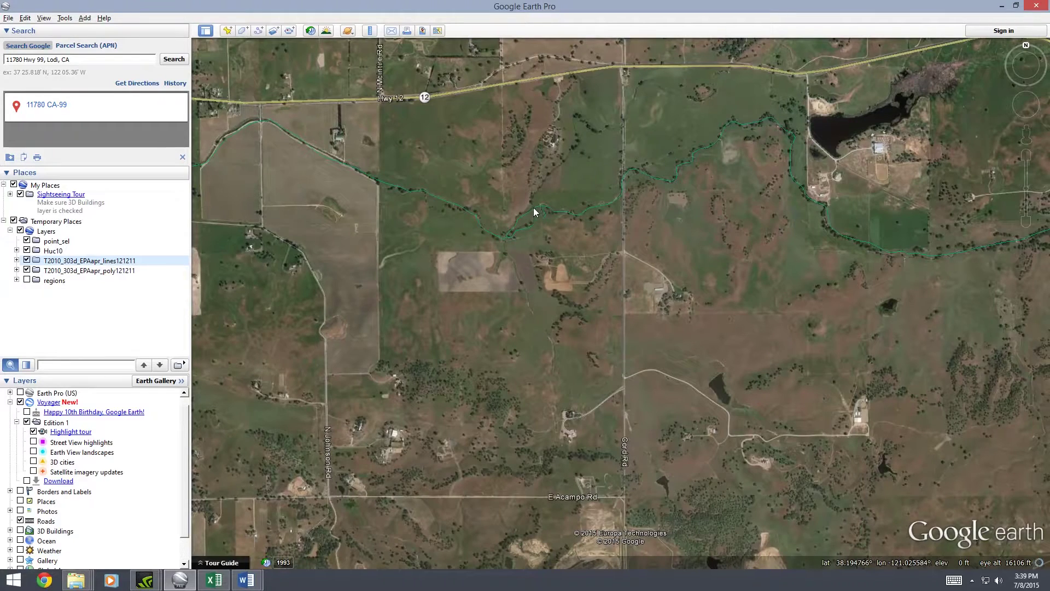
click(532, 215)
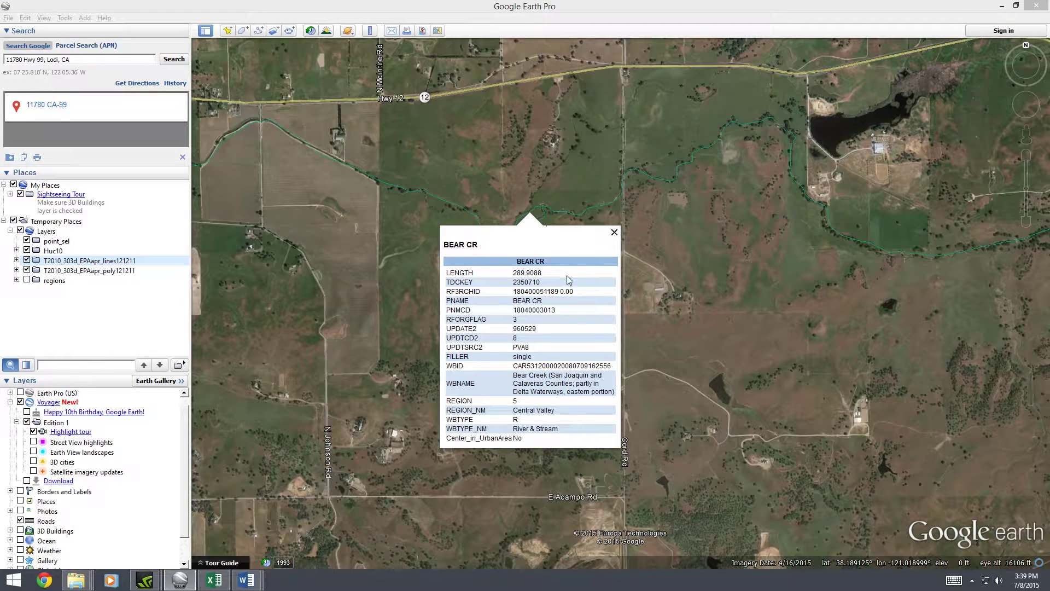
click(614, 232)
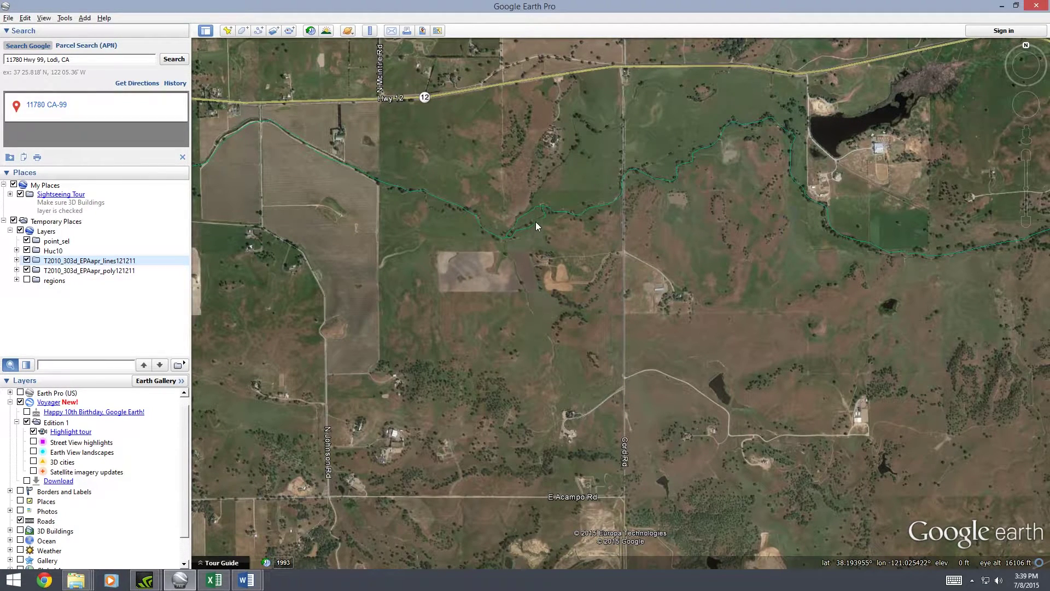
Trace the creek past the small lake on to the large reservoir, zooming out
click(536, 224)
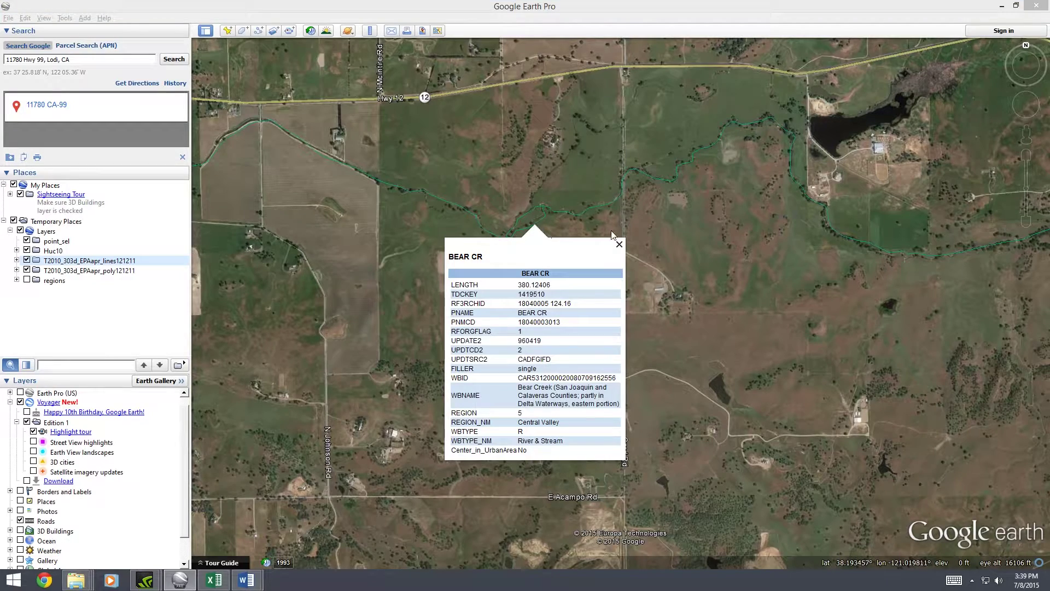
drag(691, 277, 486, 369)
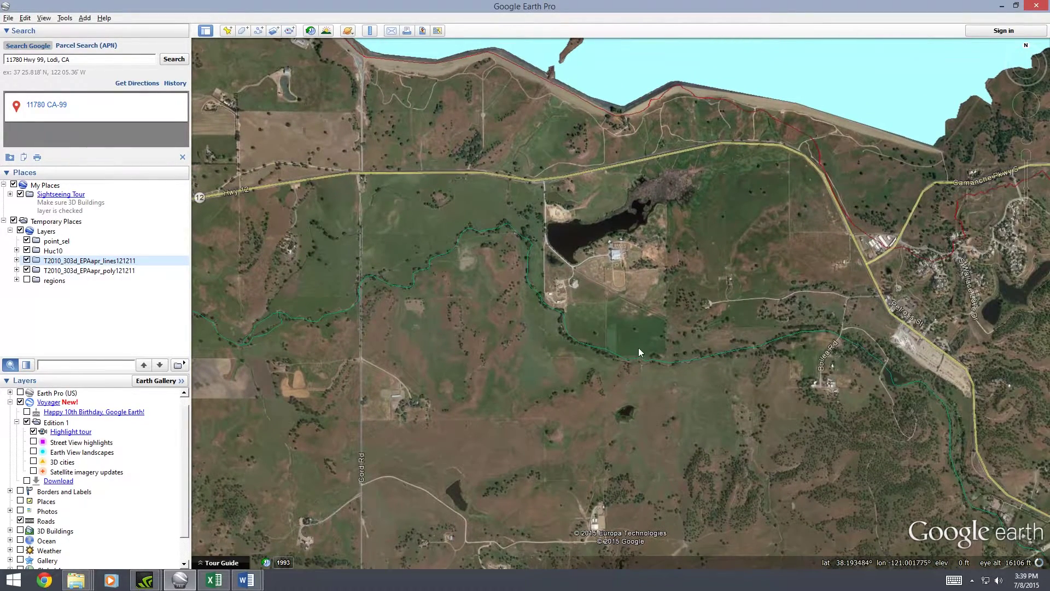
click(702, 361)
drag(781, 444, 399, 269)
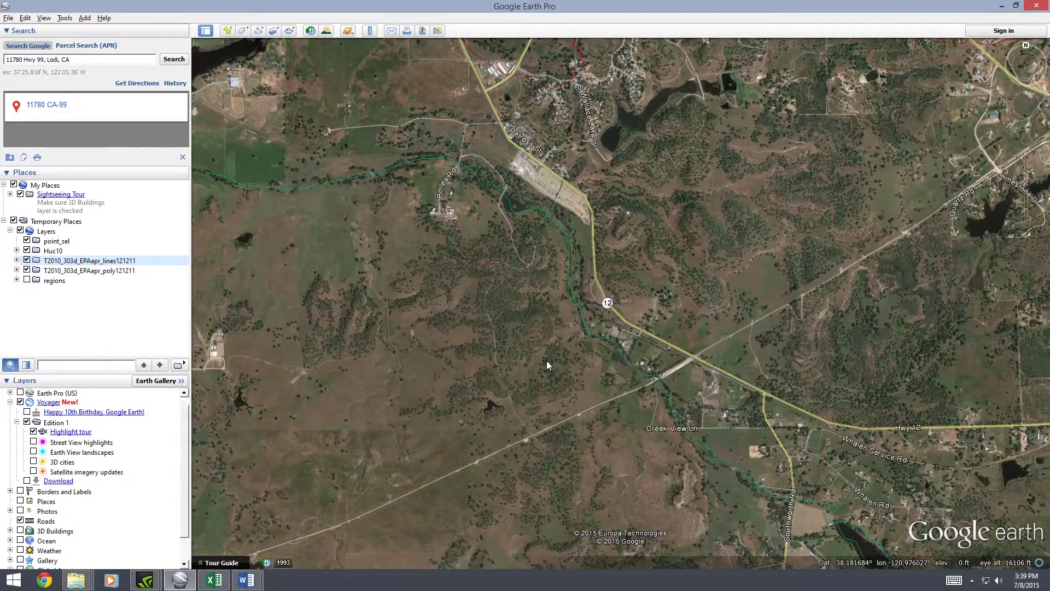
scroll(546, 360, down, 2)
drag(596, 408, 421, 252)
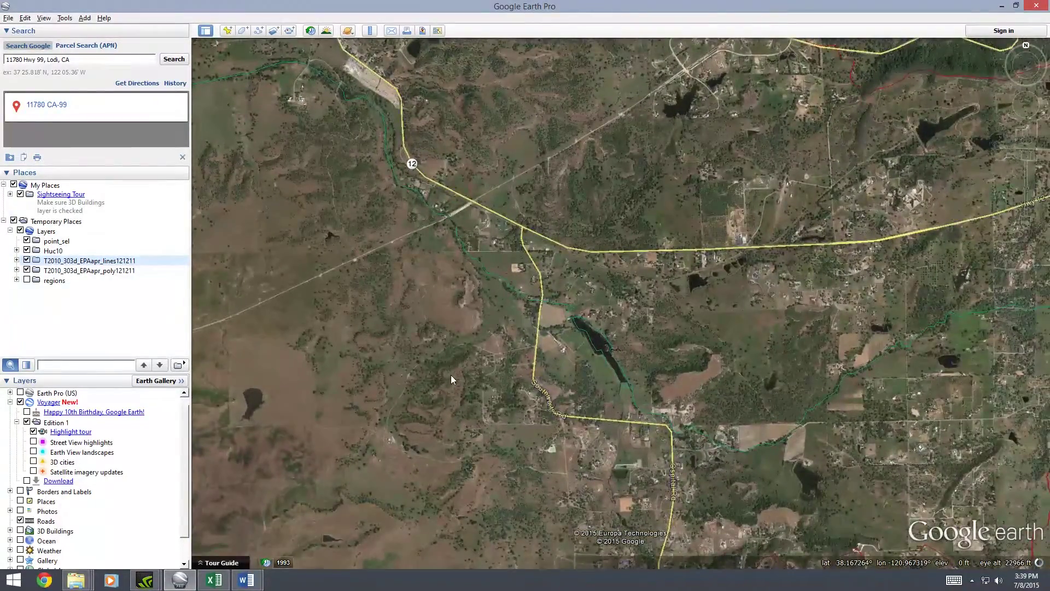
scroll(452, 372, down, 3)
scroll(452, 372, down, 3)
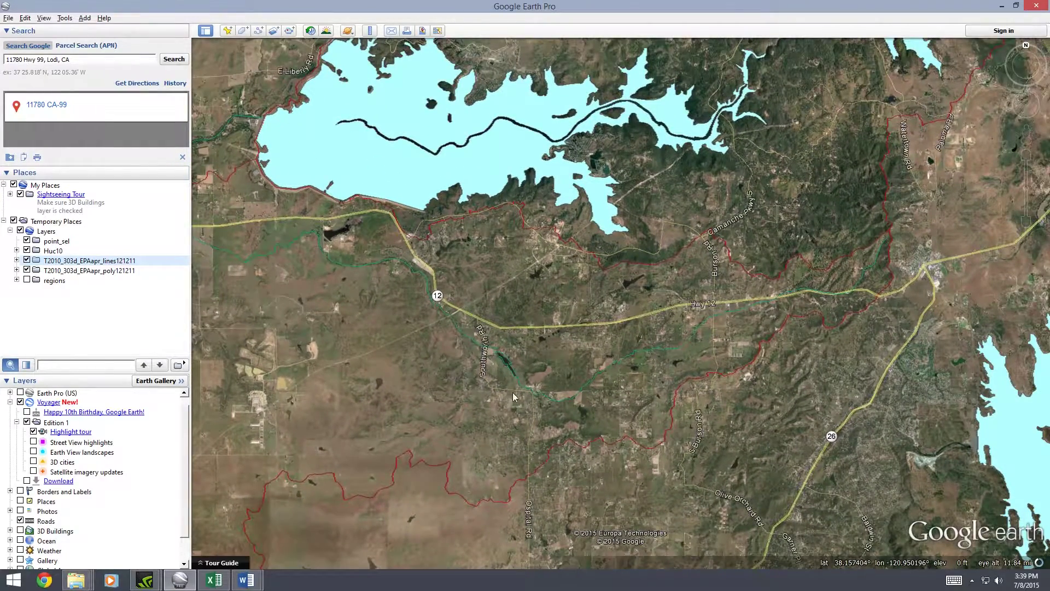
Check the BEAR CR and HUC10 watershed attributes for reaches south of the reservoir near Hwy 12
click(514, 371)
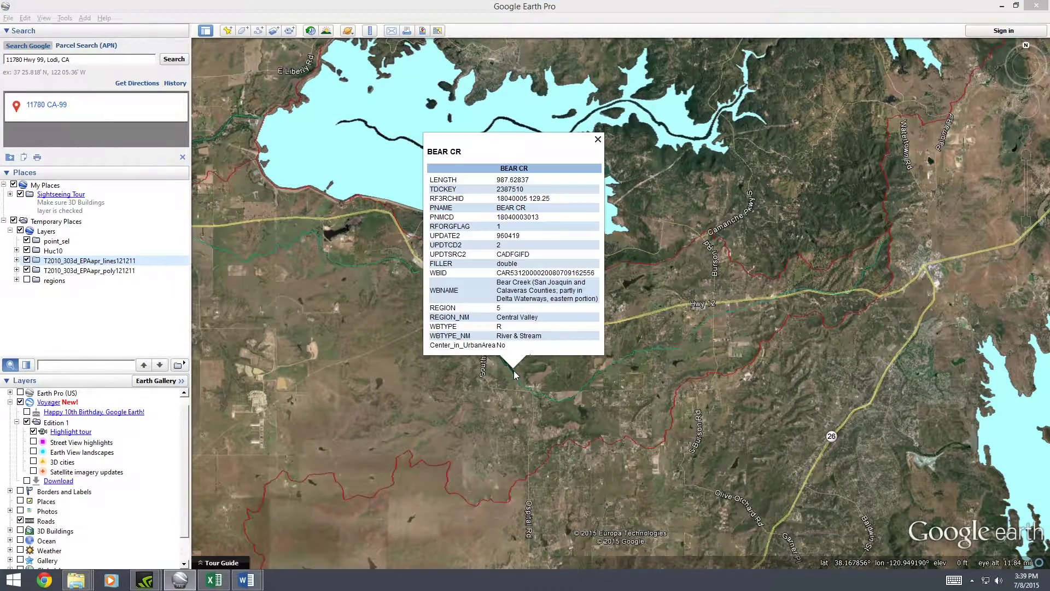
click(737, 306)
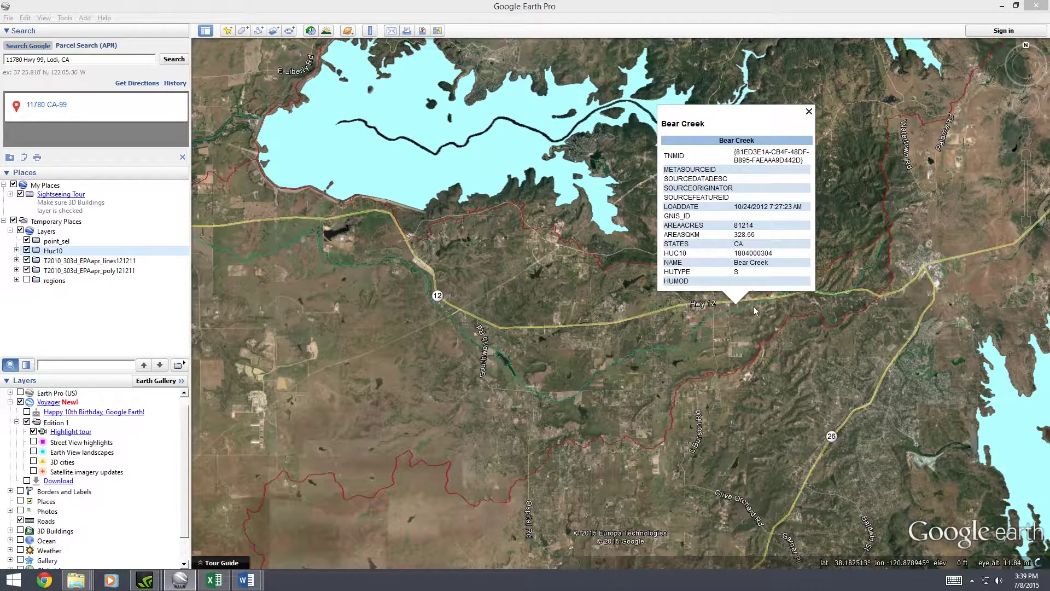
click(734, 311)
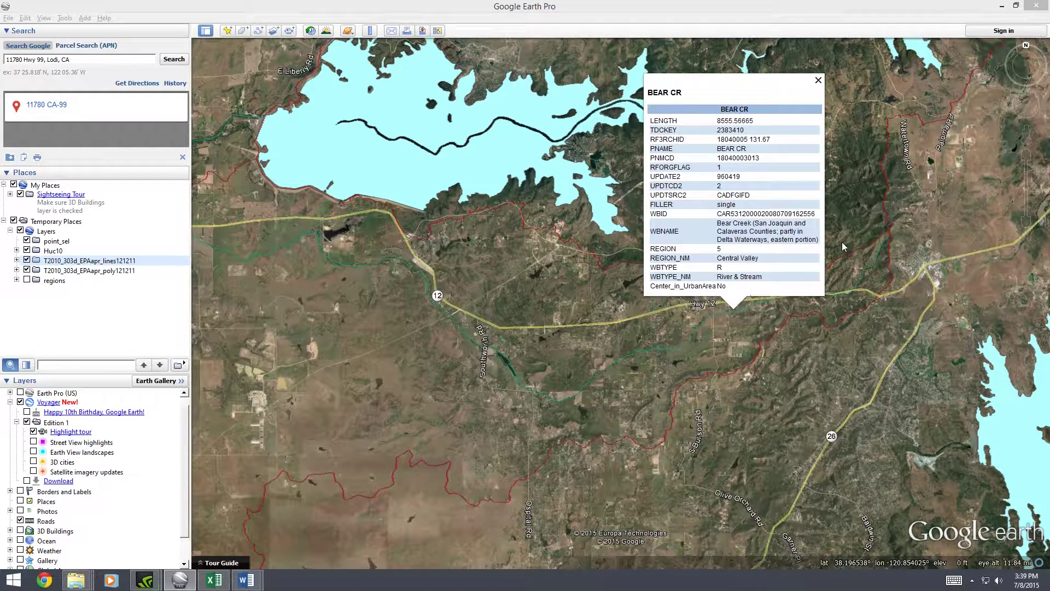
click(879, 251)
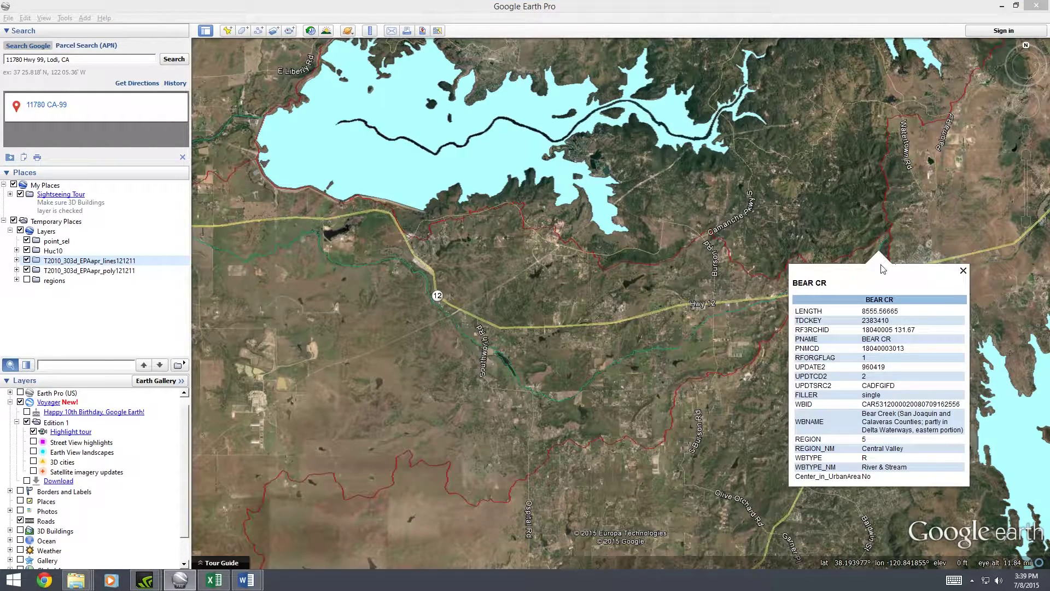
click(963, 271)
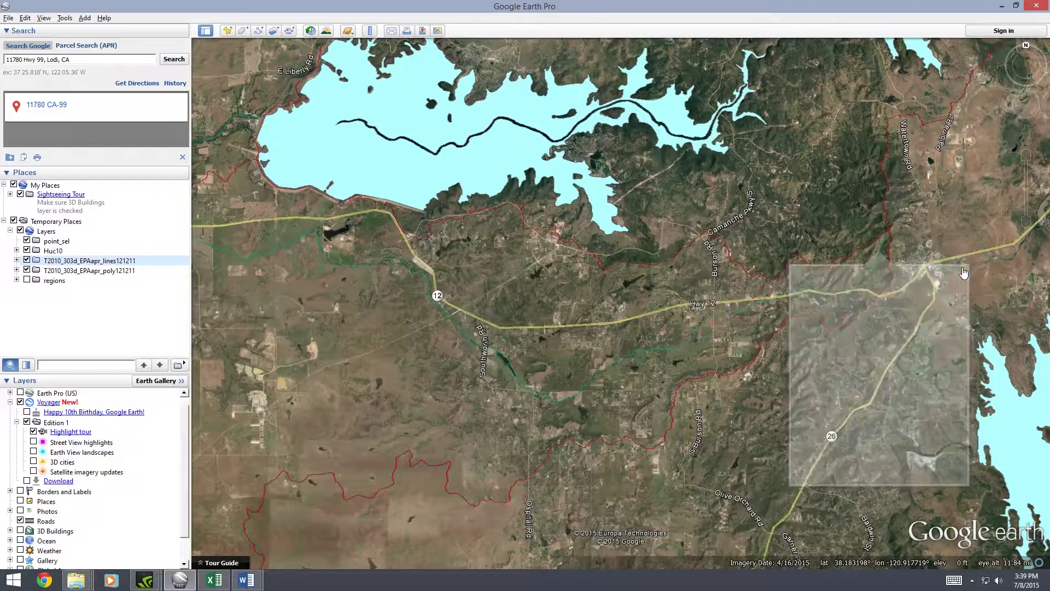
drag(268, 384, 503, 398)
scroll(502, 398, down, 5)
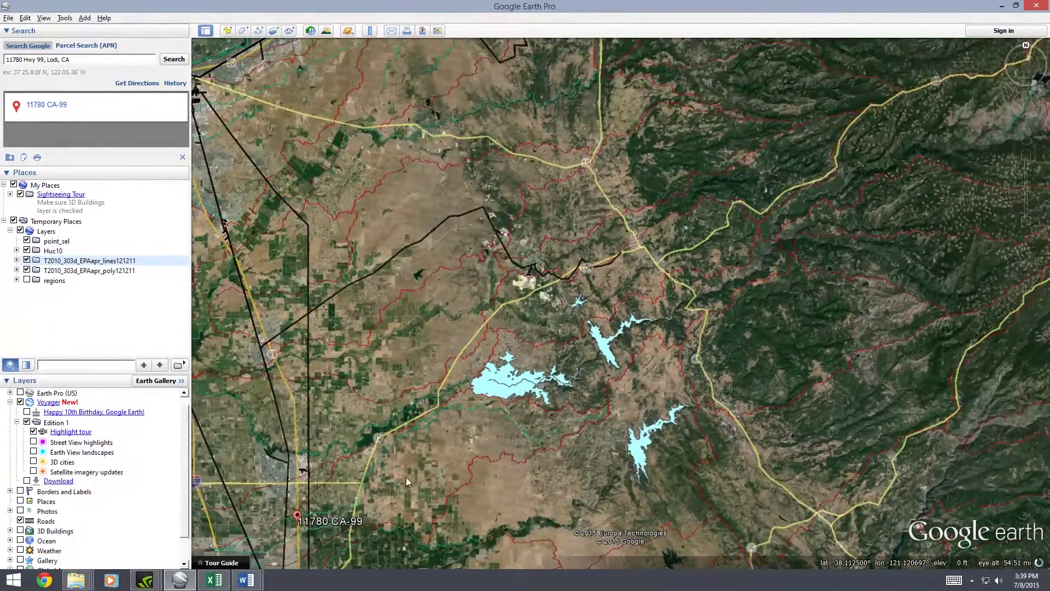
drag(405, 477, 528, 323)
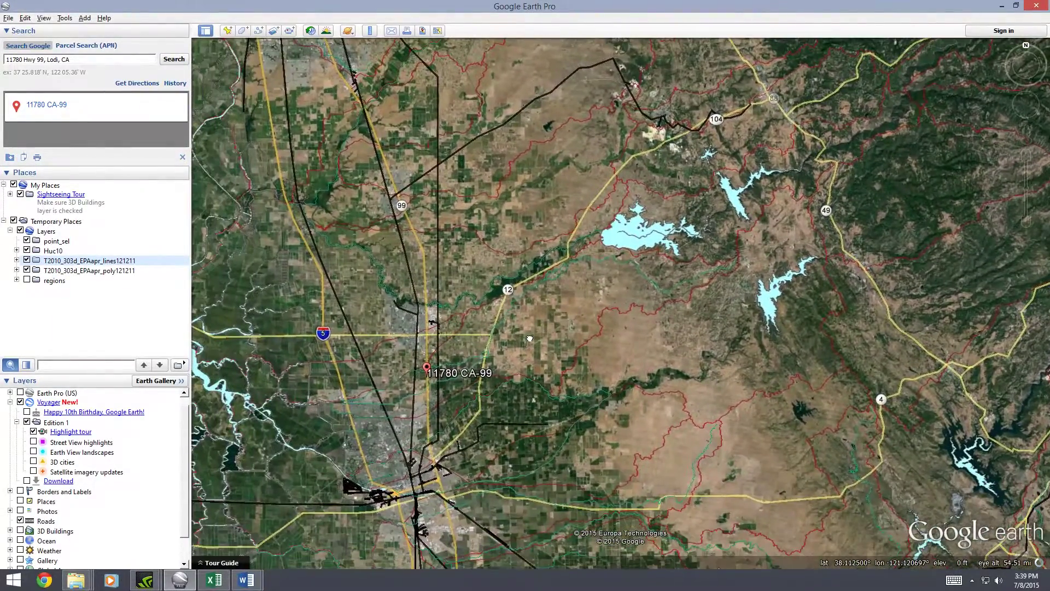
drag(383, 432, 505, 317)
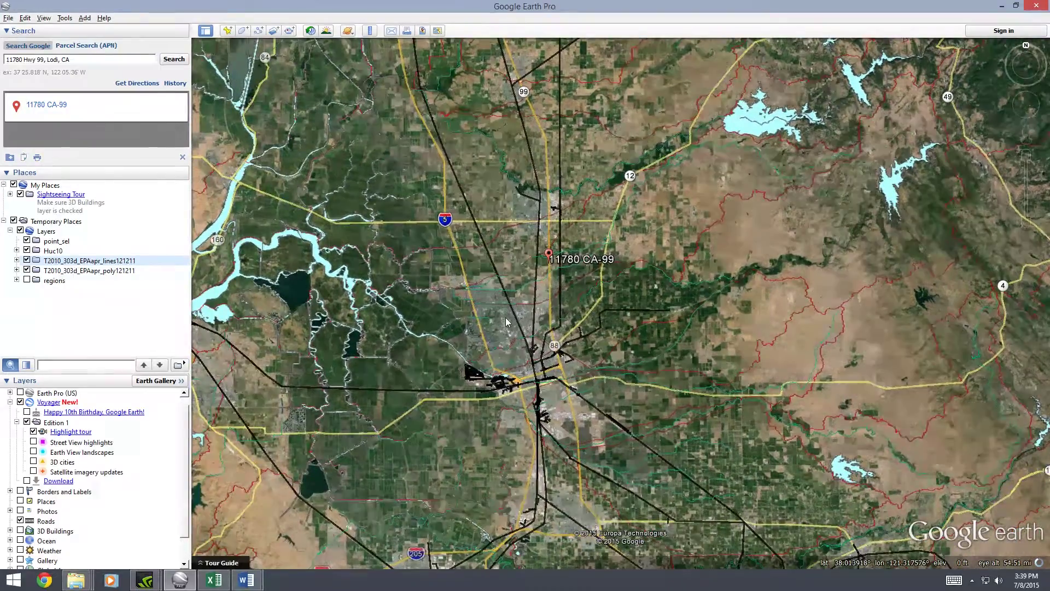
scroll(505, 317, up, 4)
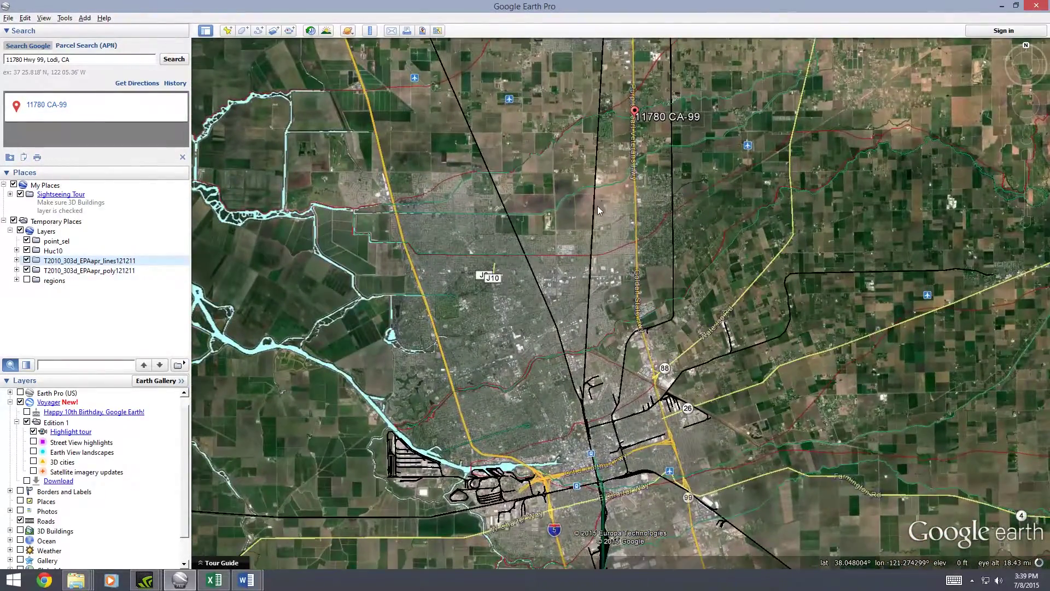
drag(603, 201, 571, 257)
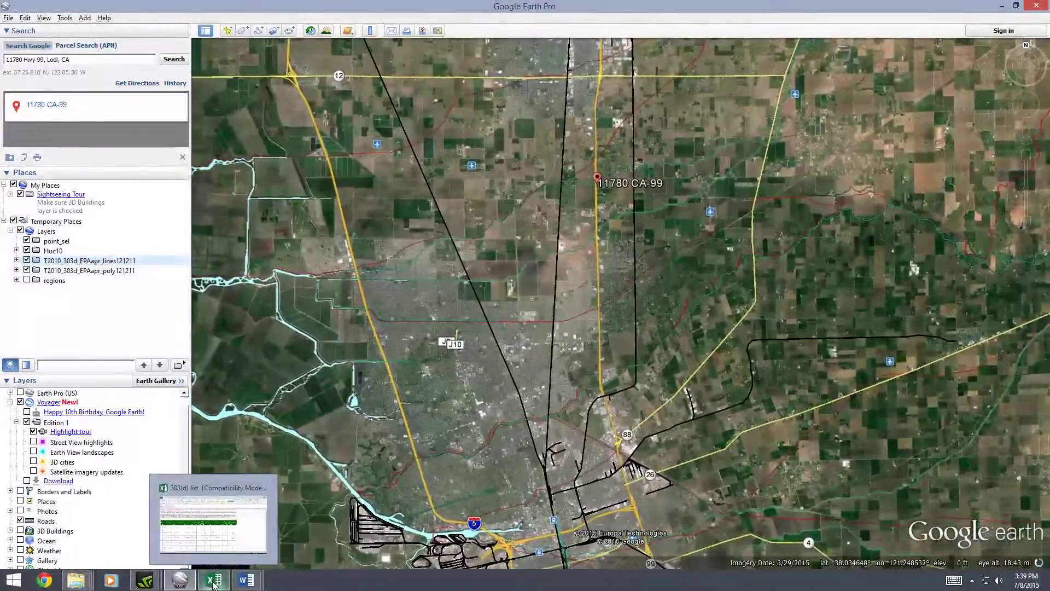
Glance at the Word list of 303d water bodies, then return to the '303(d) list' Excel workbook
click(213, 581)
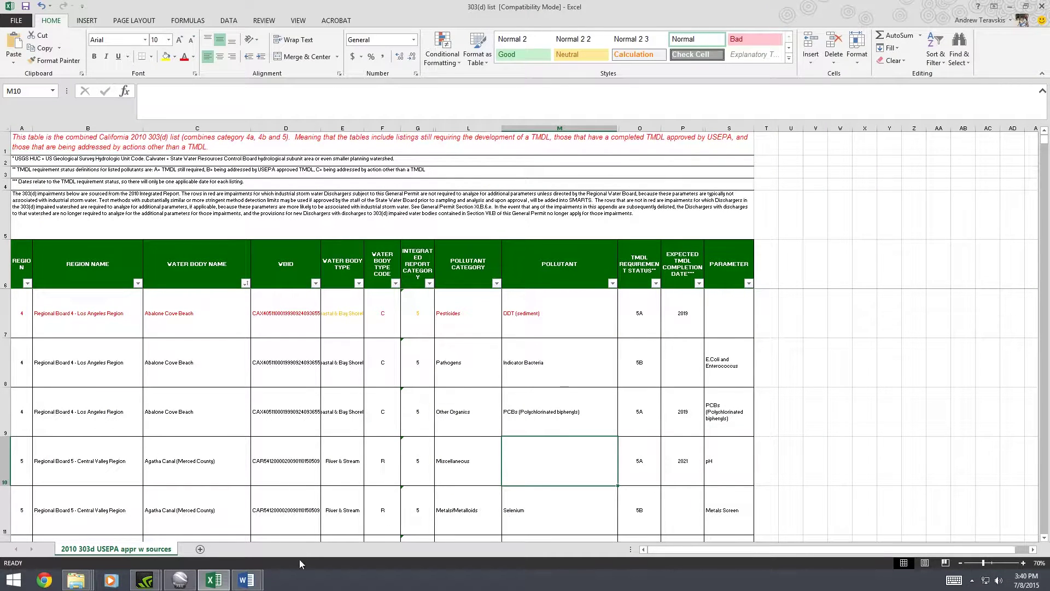
mouse_move(246, 581)
click(306, 519)
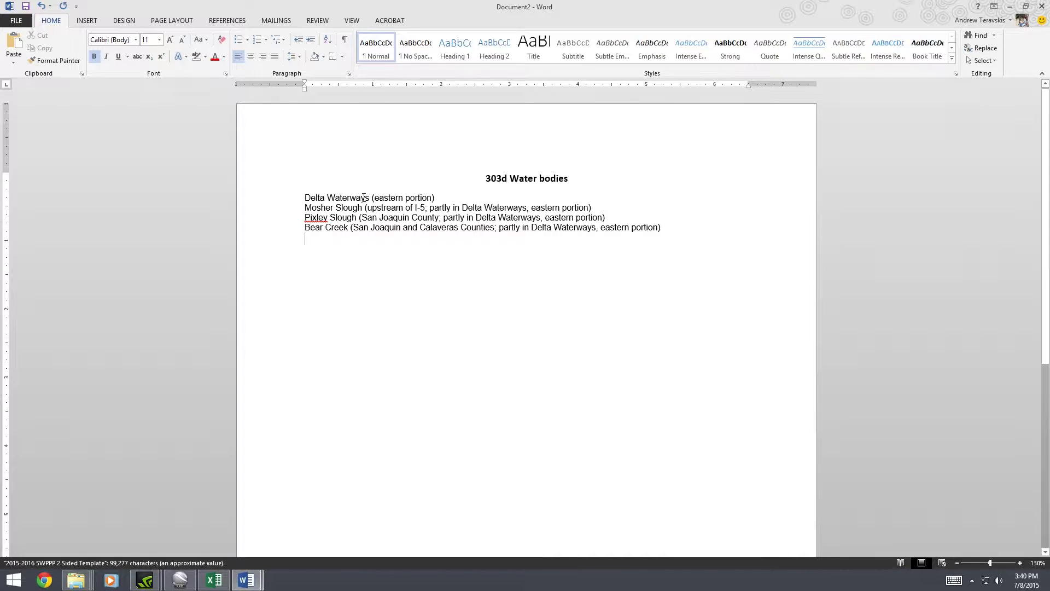
click(213, 580)
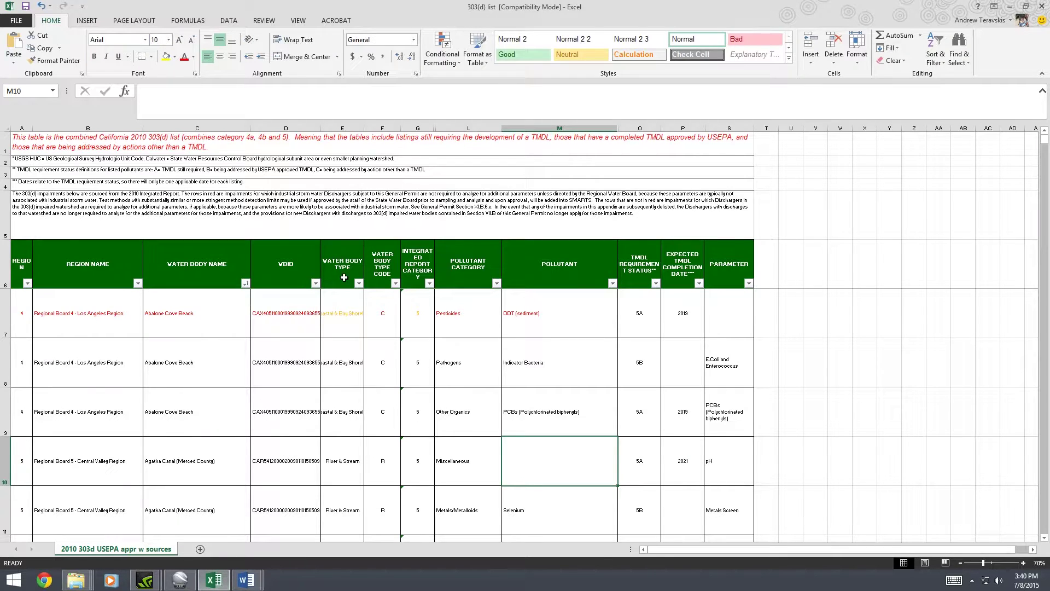